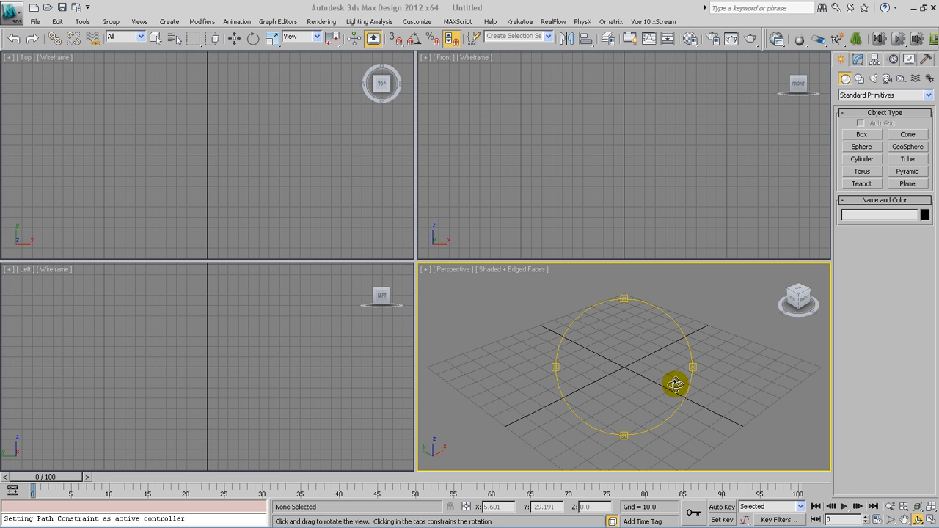
Step: Create a ground plane about 999 by 990 units, centred on the origin in the Top viewport
drag(651, 395, 631, 374)
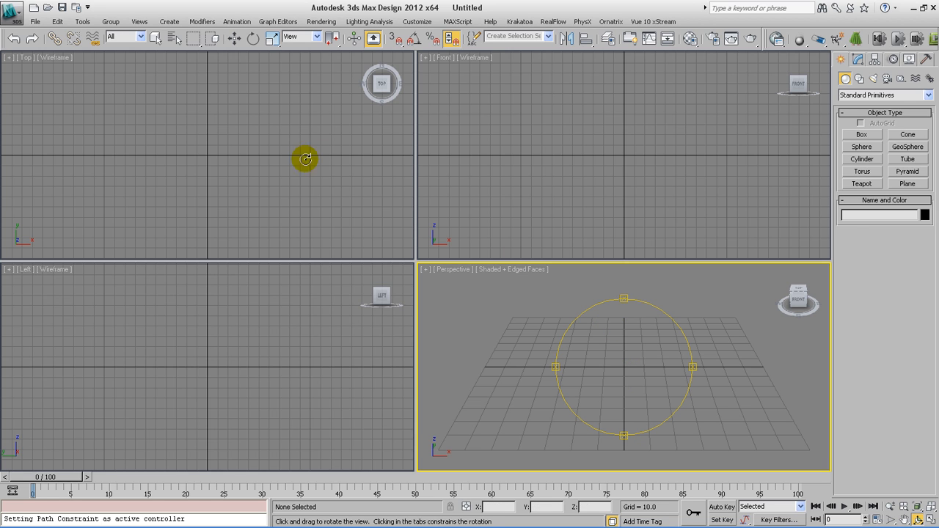
click(902, 186)
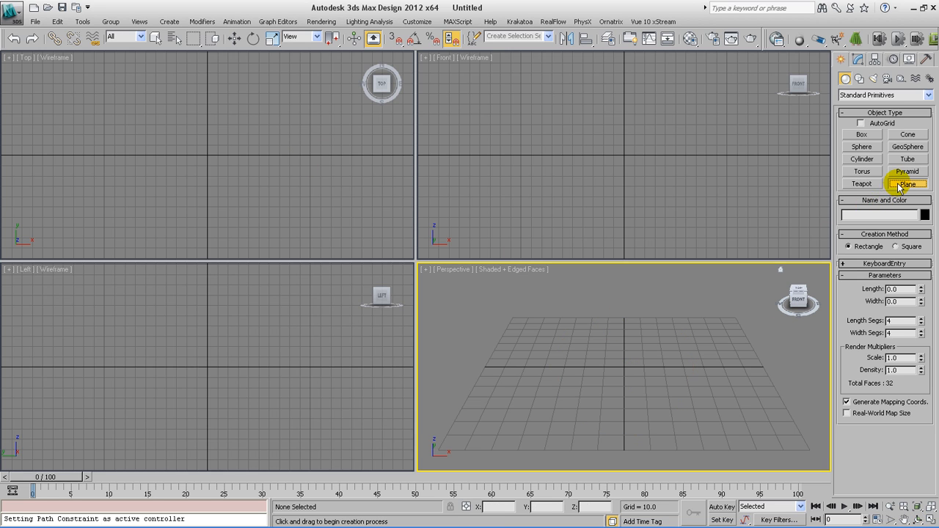
click(202, 186)
scroll(201, 186, down, 3)
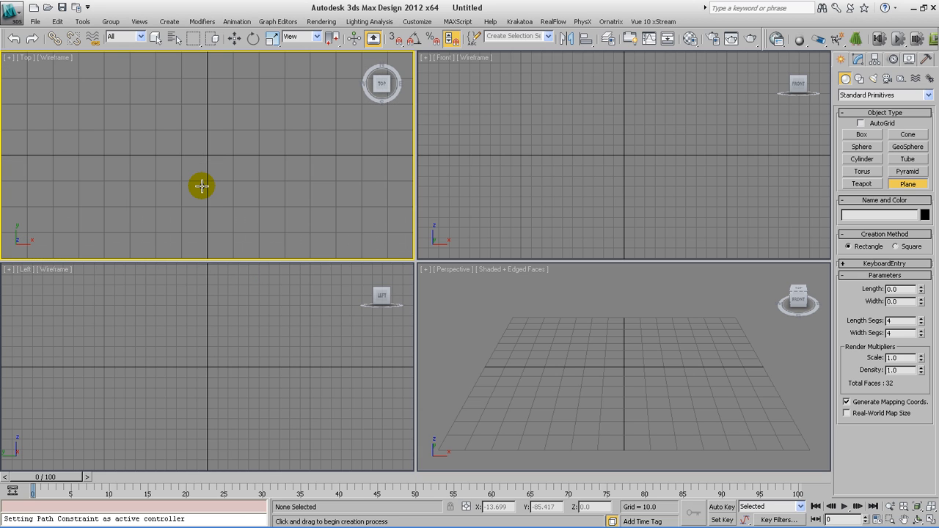
scroll(202, 186, down, 2)
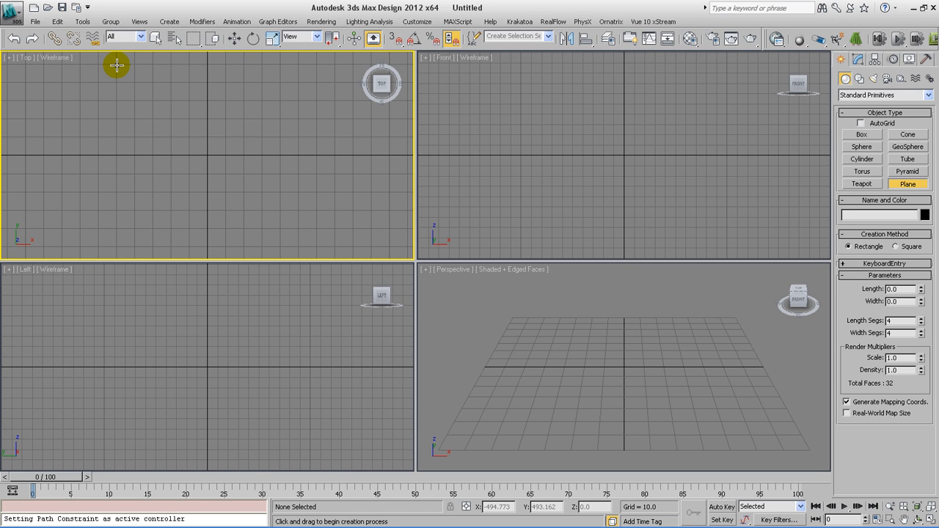
mouse_move(117, 65)
mouse_down()
mouse_move(279, 203)
mouse_move(279, 241)
mouse_move(297, 247)
mouse_up()
right_click(711, 389)
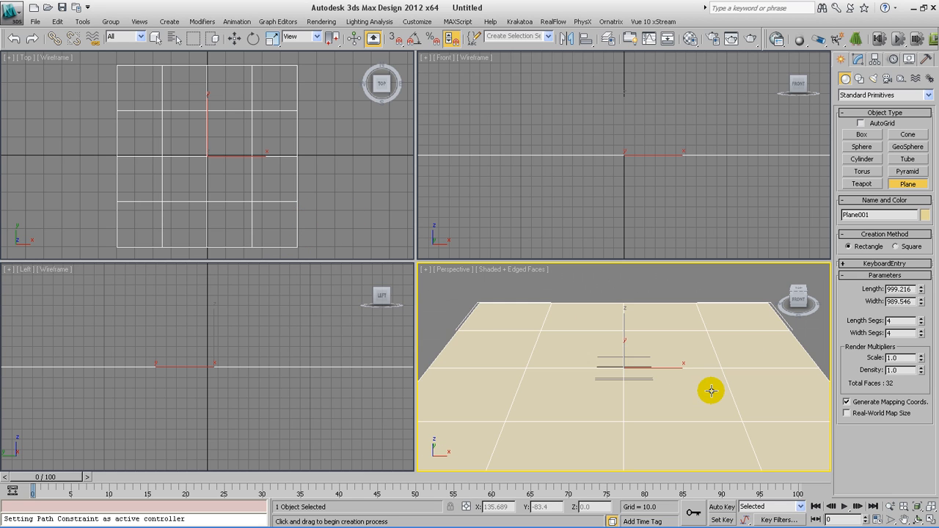
scroll(711, 391, down, 5)
scroll(711, 391, up, 3)
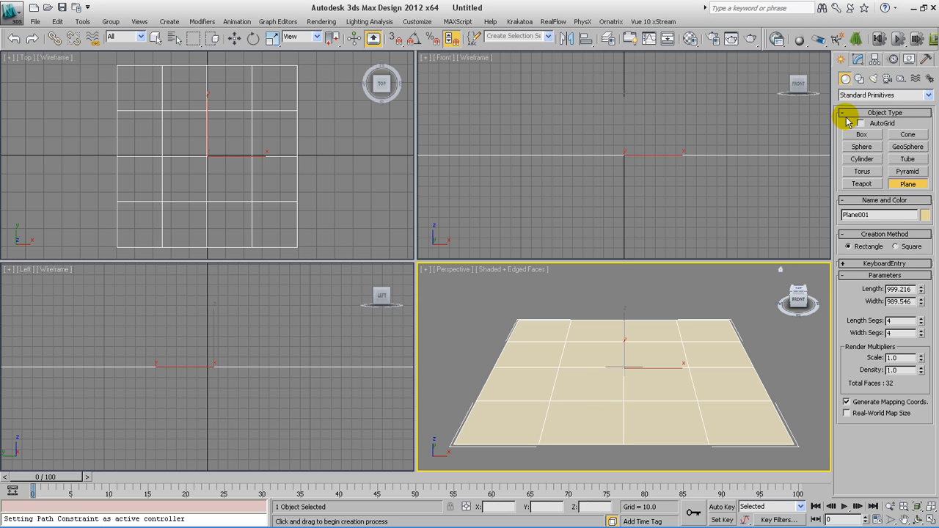
Step: Start a Line spline in the Top viewport, placing its first vertex to the right of the plane, near its upper edge
click(853, 63)
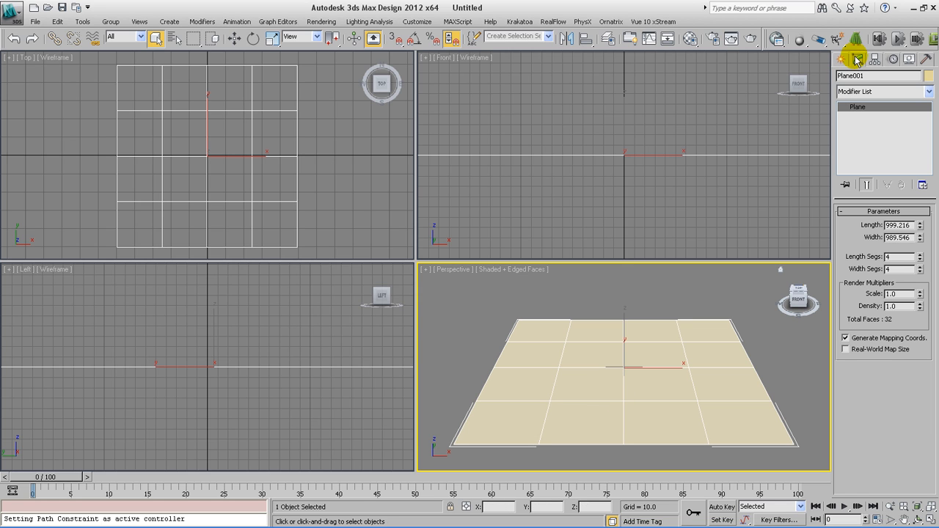
click(839, 60)
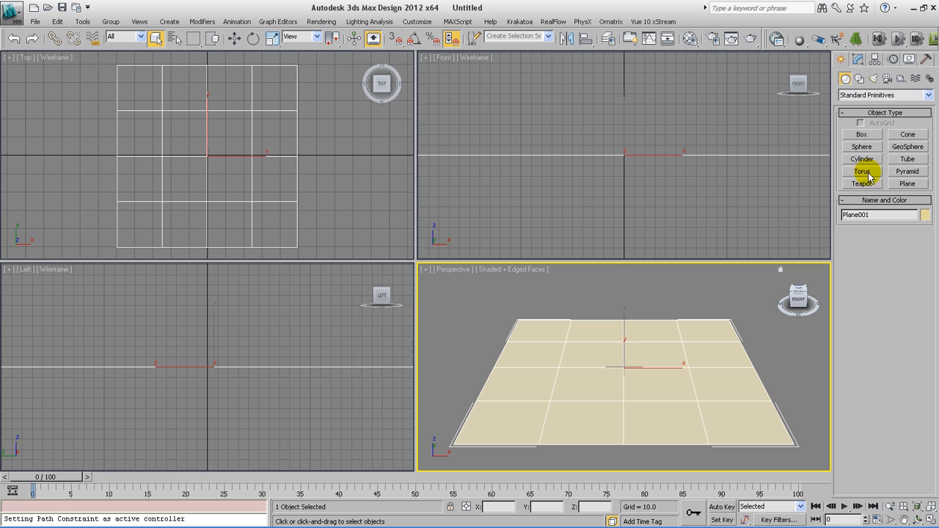
click(861, 79)
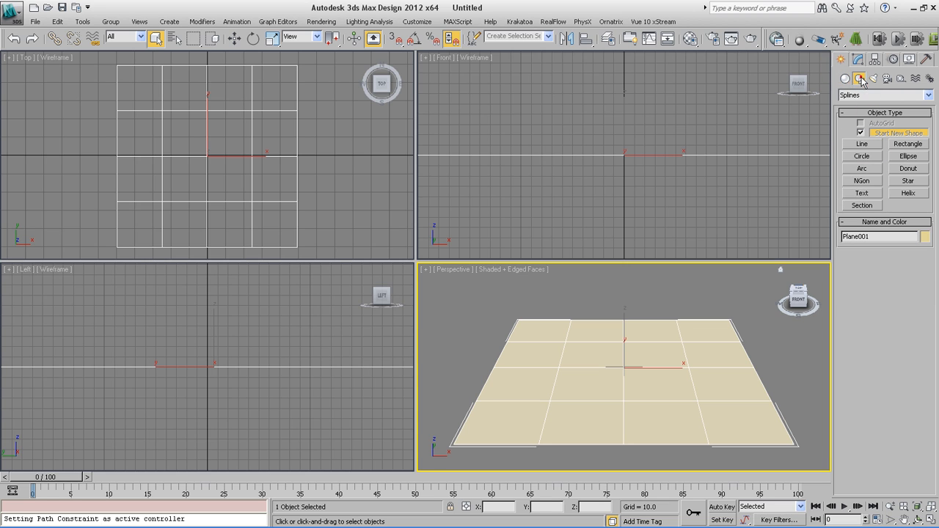
click(861, 144)
right_click(353, 101)
scroll(352, 101, down, 2)
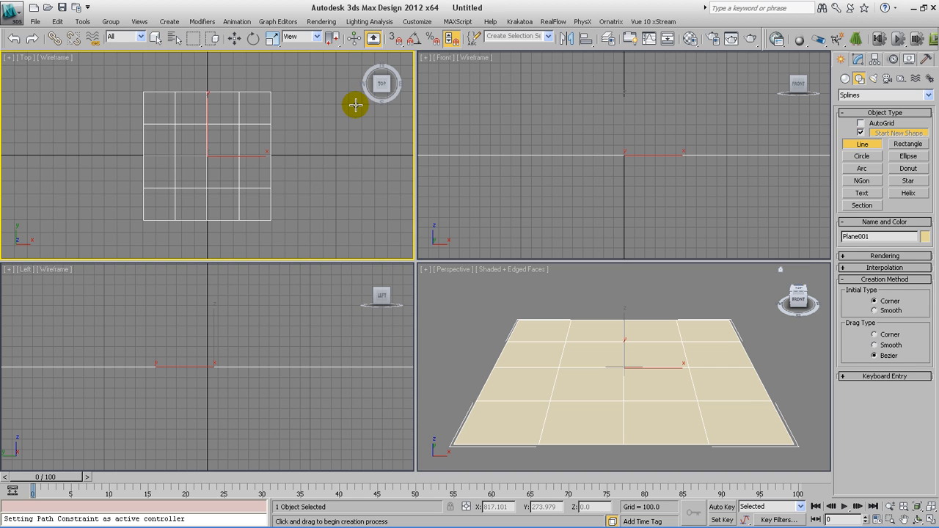
middle_drag(353, 101, 347, 134)
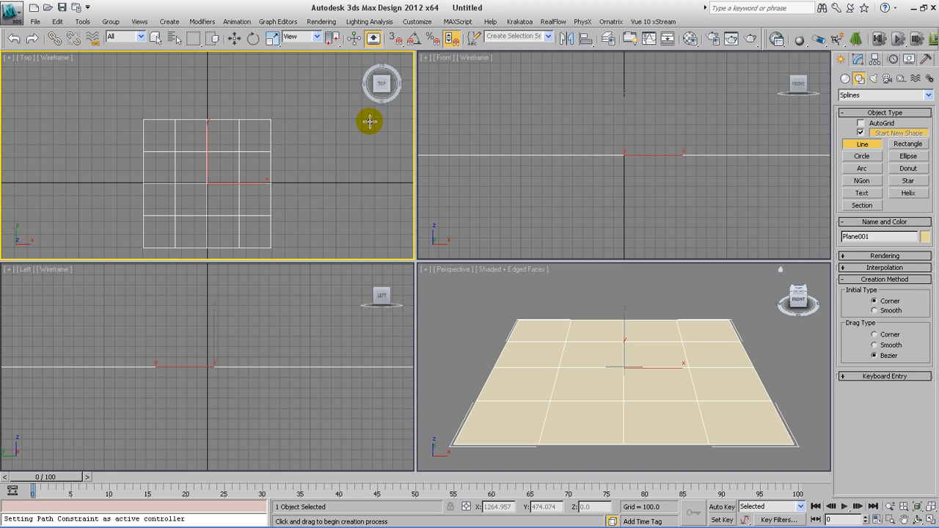
click(370, 122)
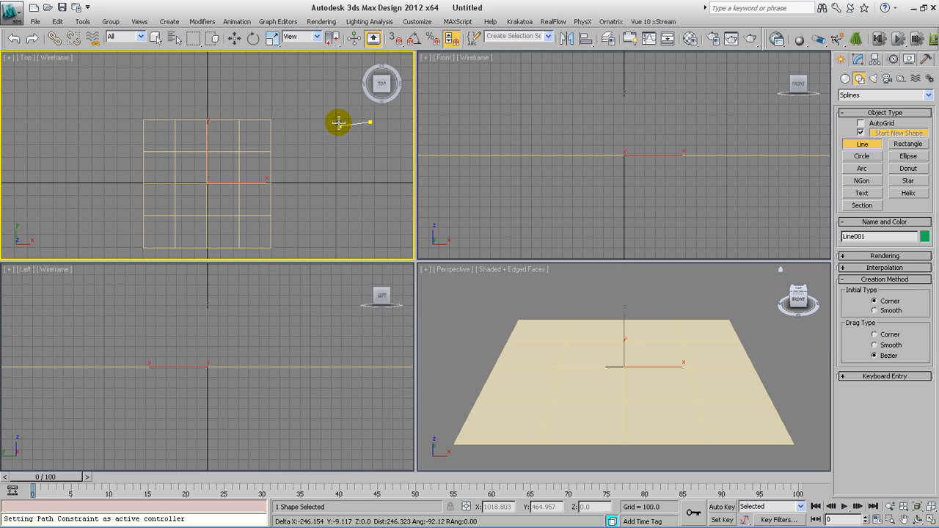
right_click(356, 122)
click(366, 121)
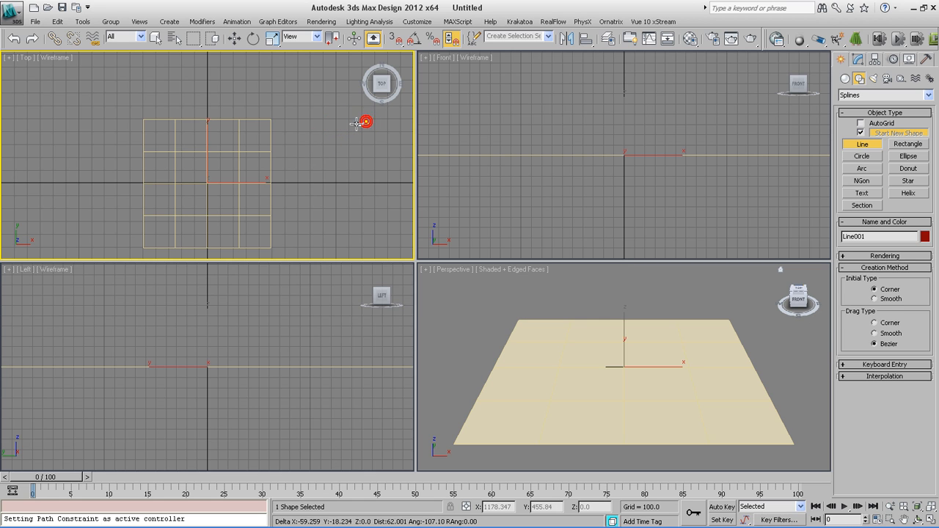
click(257, 132)
drag(257, 132, 233, 160)
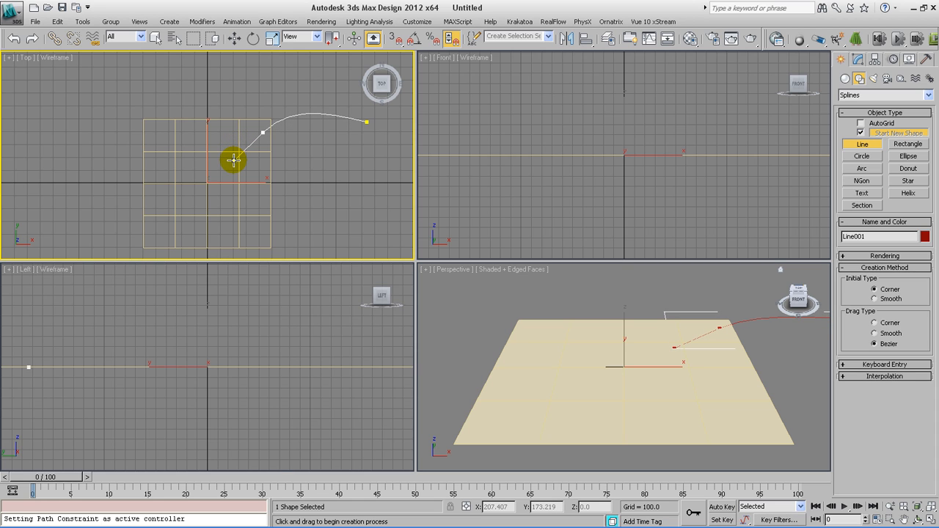
click(222, 203)
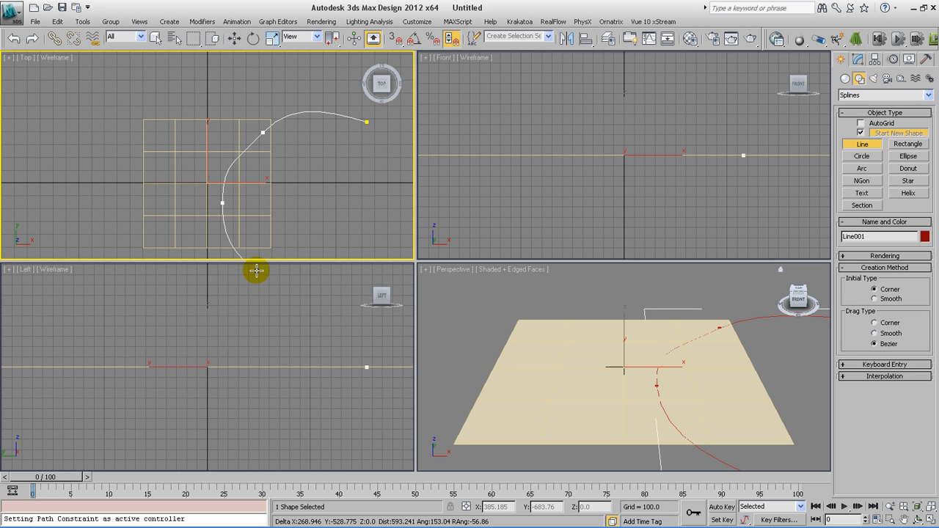
key(BackSpace)
key(BackSpace)
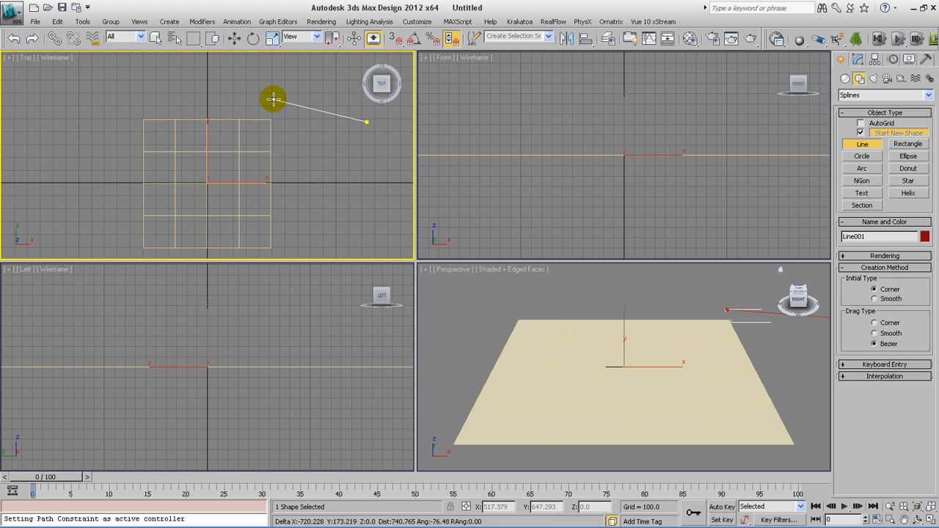
Step: Continue the line with four curved vertices arching over the plane's upper edge, down through its left half and out below it; finish it open
drag(274, 98, 210, 115)
click(193, 140)
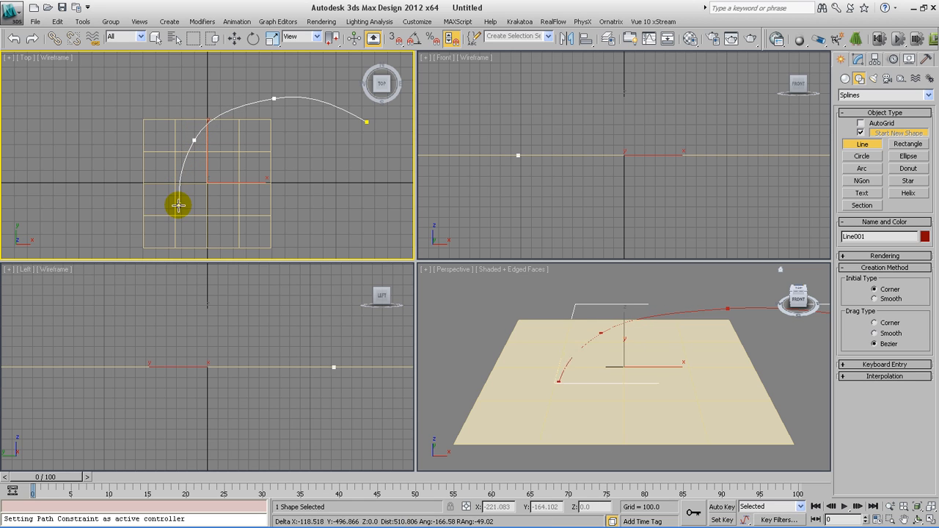
drag(180, 214, 185, 234)
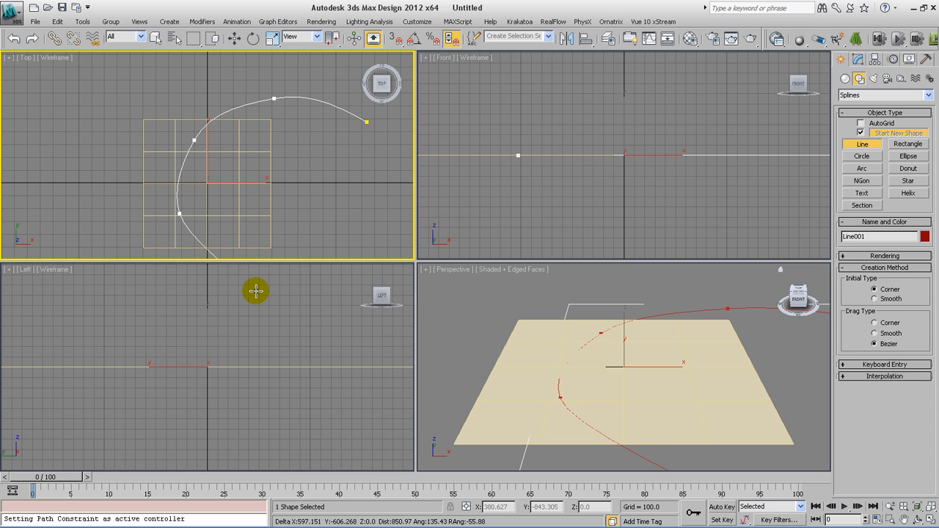
middle_drag(255, 291, 207, 154)
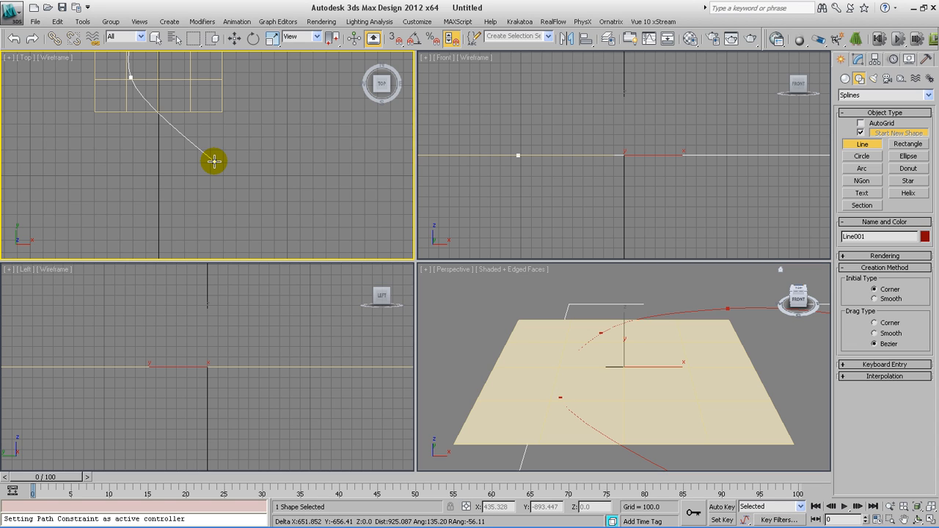
drag(214, 161, 270, 171)
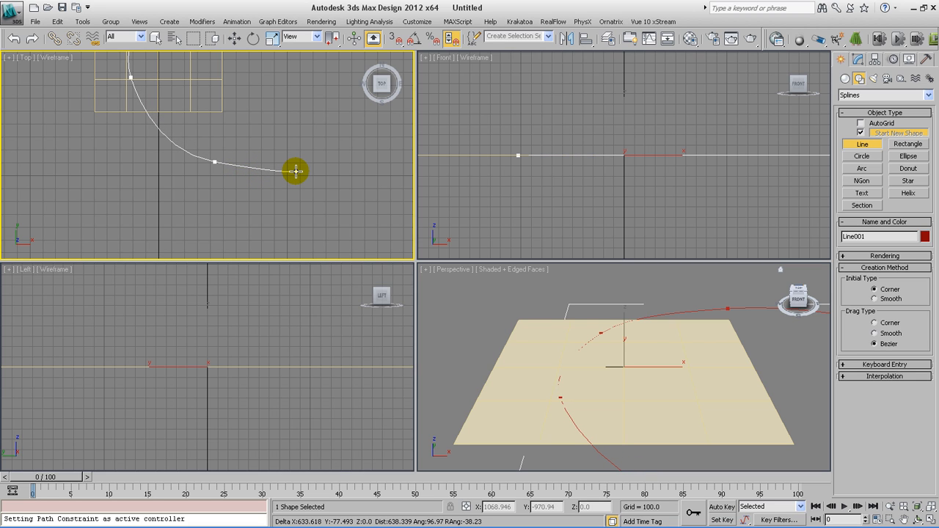
right_click(295, 171)
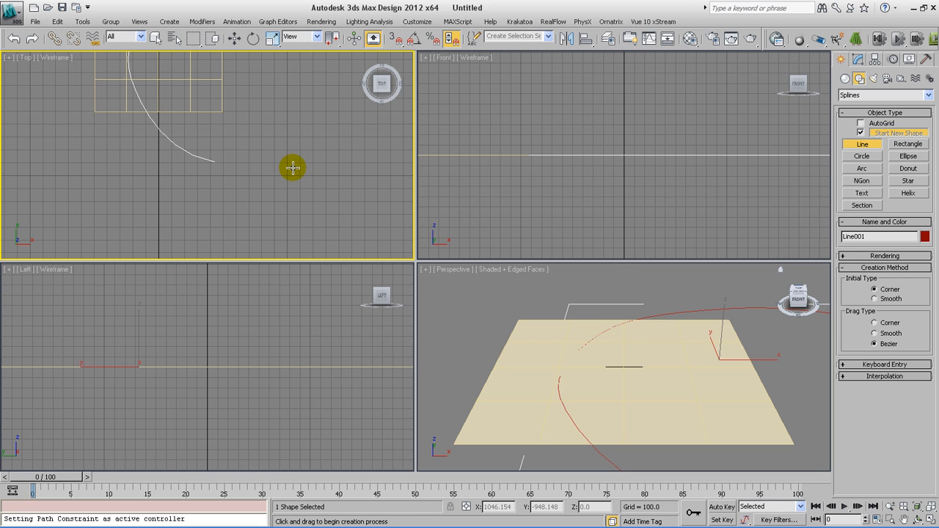
scroll(250, 116, down, 2)
middle_drag(248, 106, 297, 171)
scroll(297, 171, up, 2)
scroll(296, 171, down, 2)
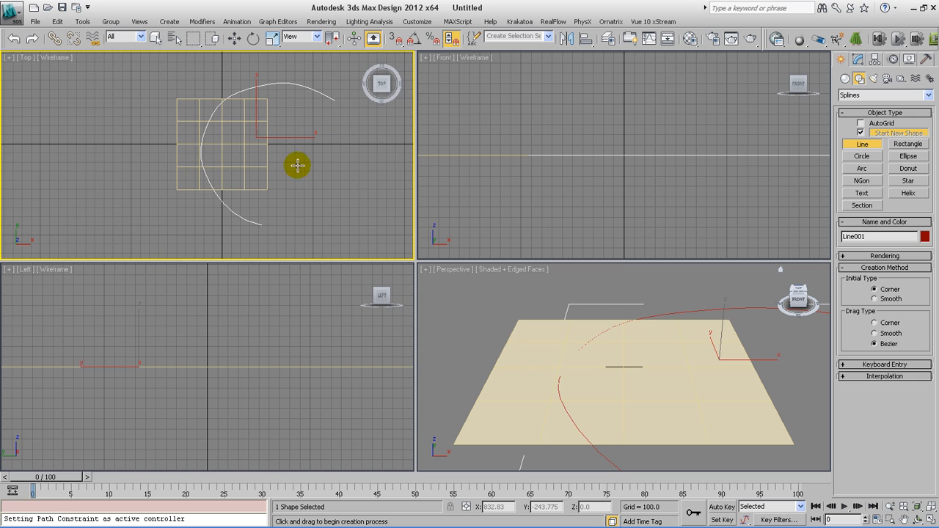
right_click(296, 163)
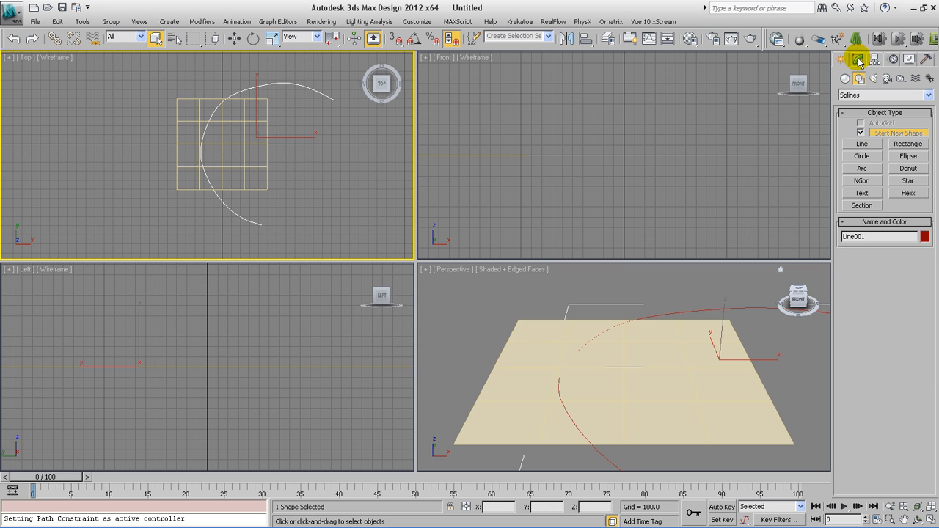
Step: Make the line's interpolation Adaptive and show its vertex numbers at vertex level
click(859, 59)
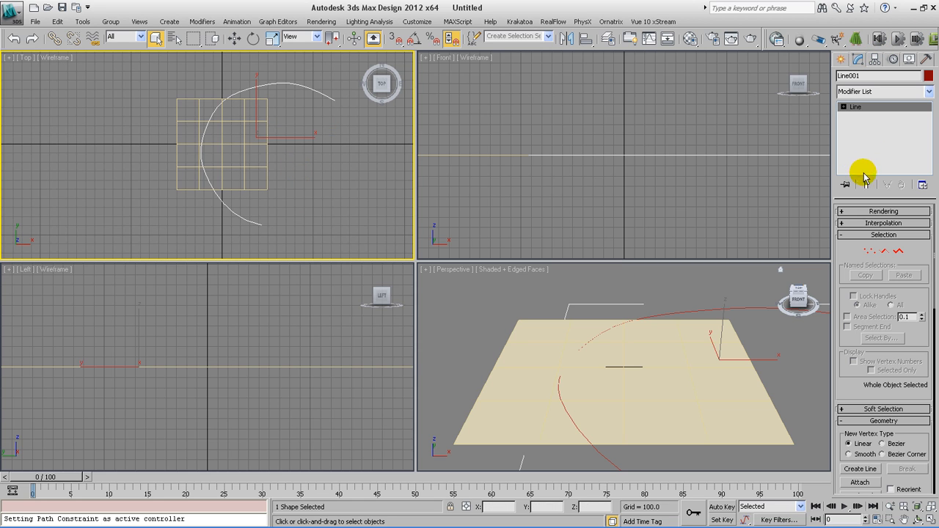
click(883, 223)
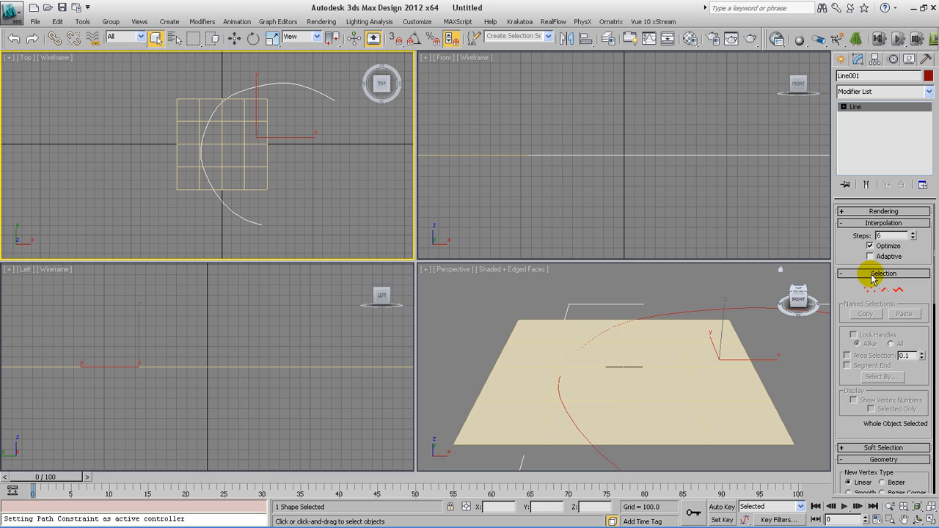
click(871, 256)
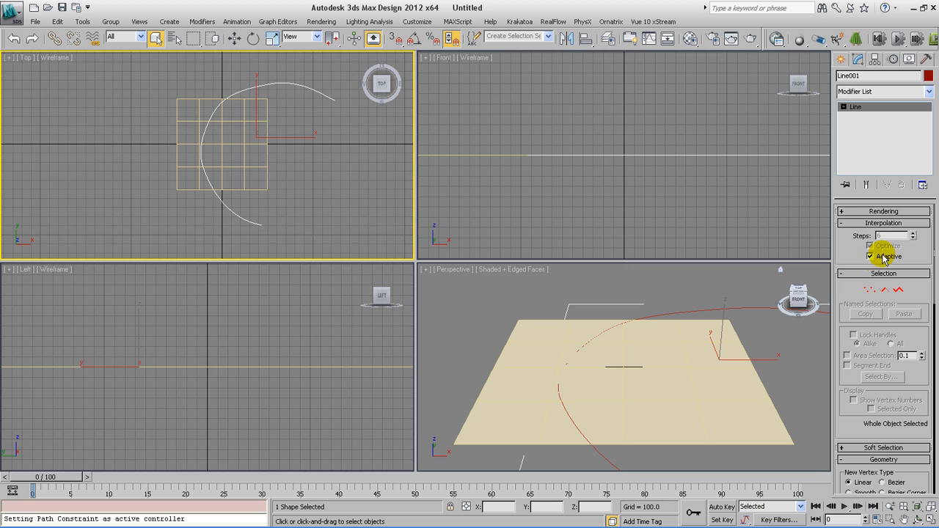
scroll(270, 140, up, 4)
scroll(304, 215, up, 3)
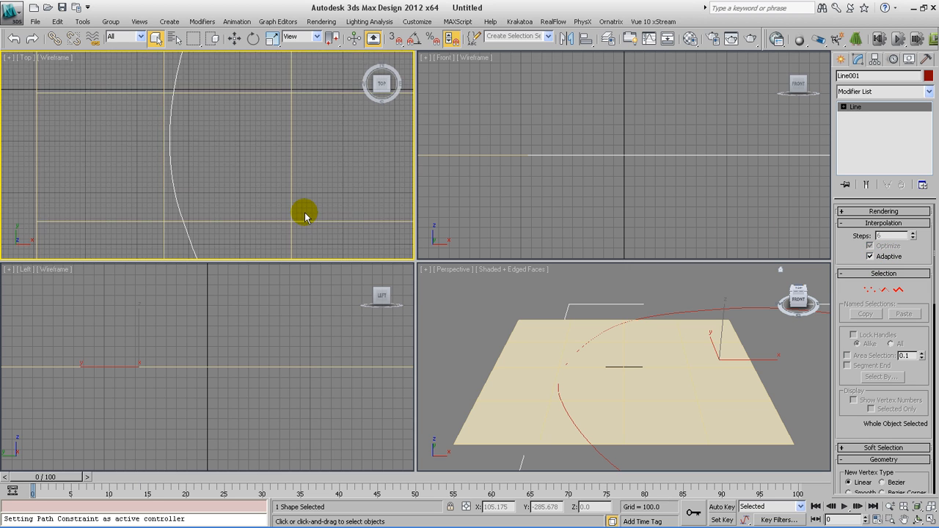
scroll(304, 215, down, 5)
middle_drag(310, 209, 290, 195)
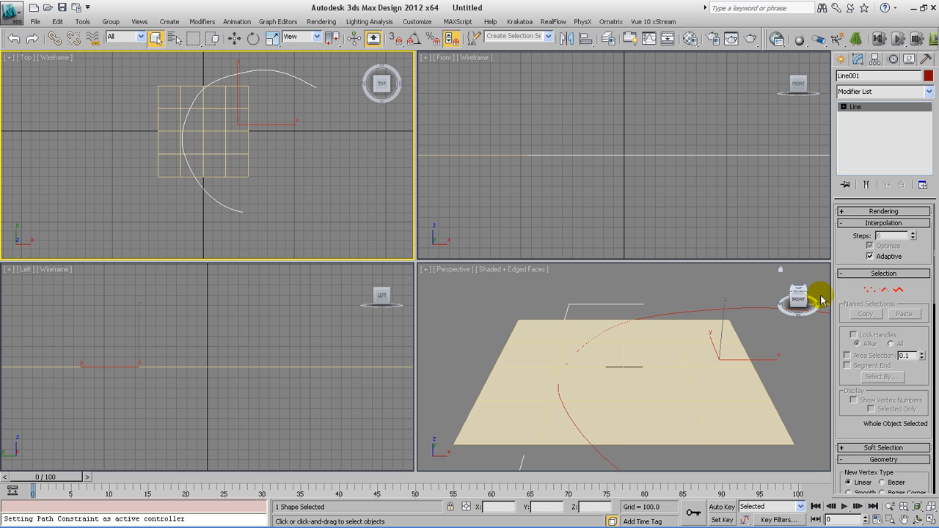
click(870, 290)
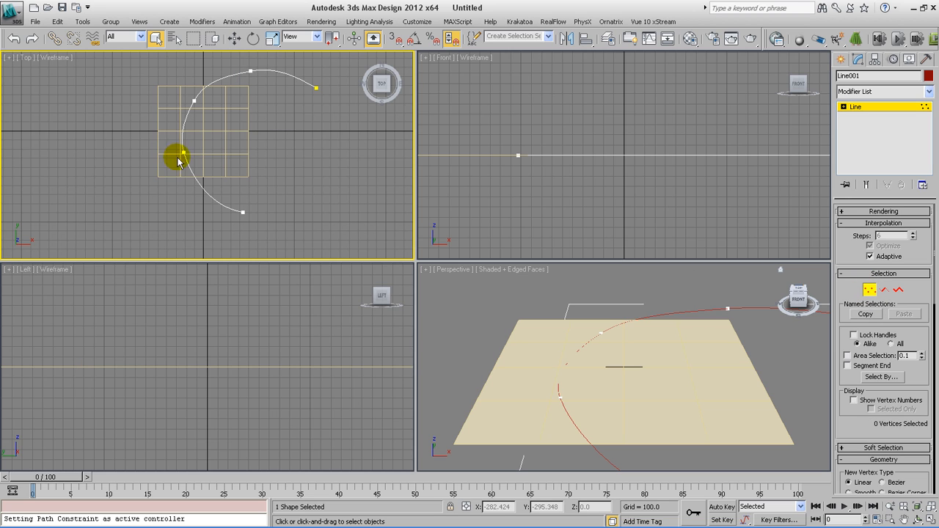
click(855, 401)
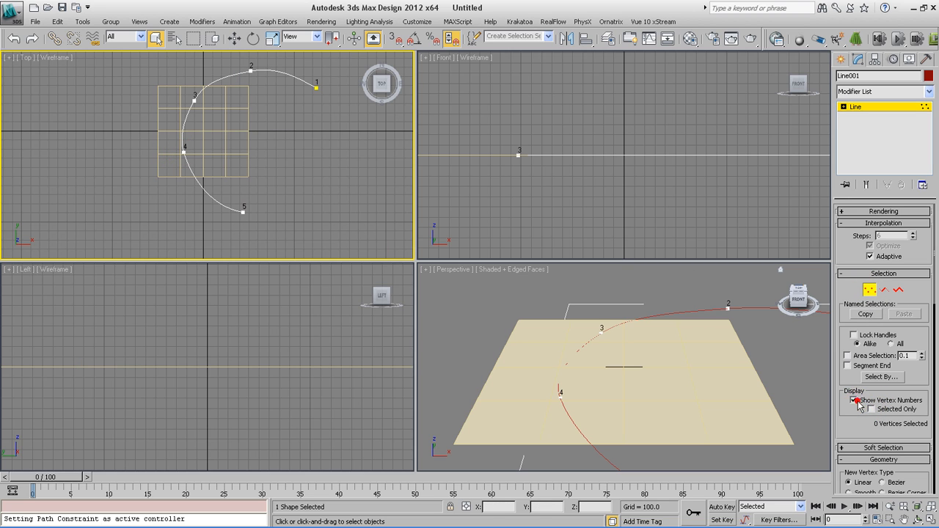
Step: Move the lower Bezier handle of the line's vertex 4 slightly down and left to smooth the curve there
scroll(181, 149, up, 4)
click(160, 149)
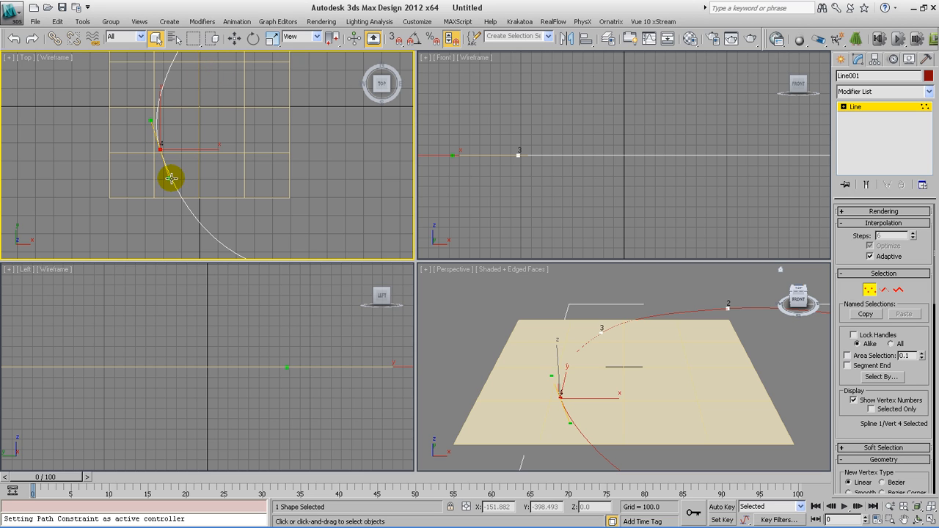
click(230, 39)
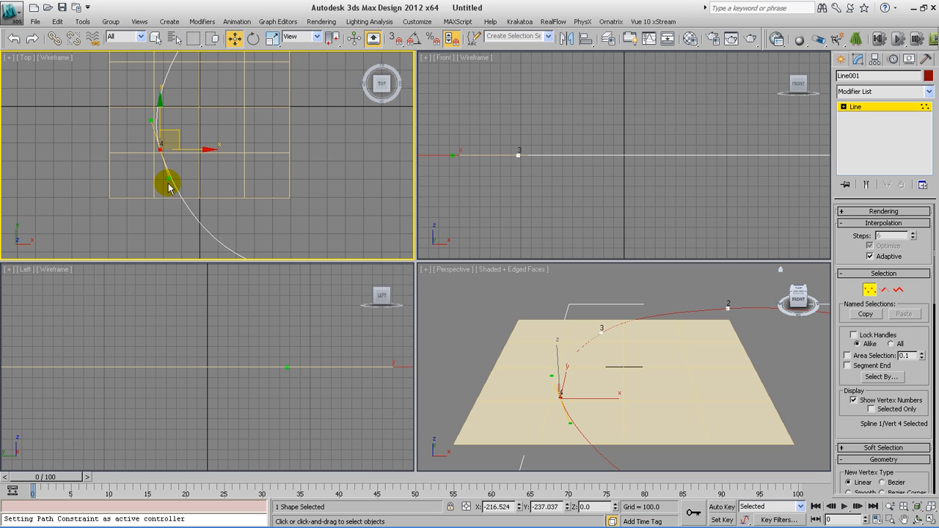
drag(169, 179, 166, 188)
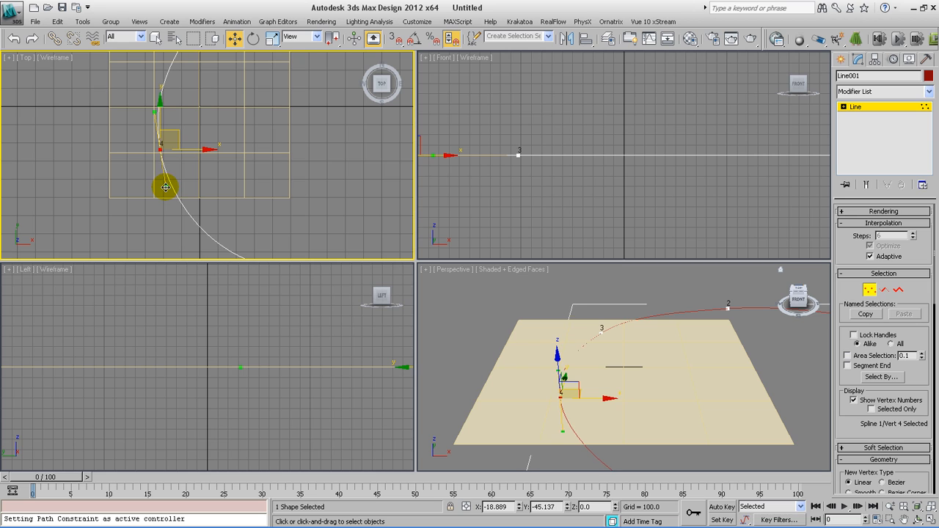
Step: Lengthen and steepen the upper Bezier handle of the line's vertex 3 to smooth the curve there
middle_drag(237, 122, 243, 242)
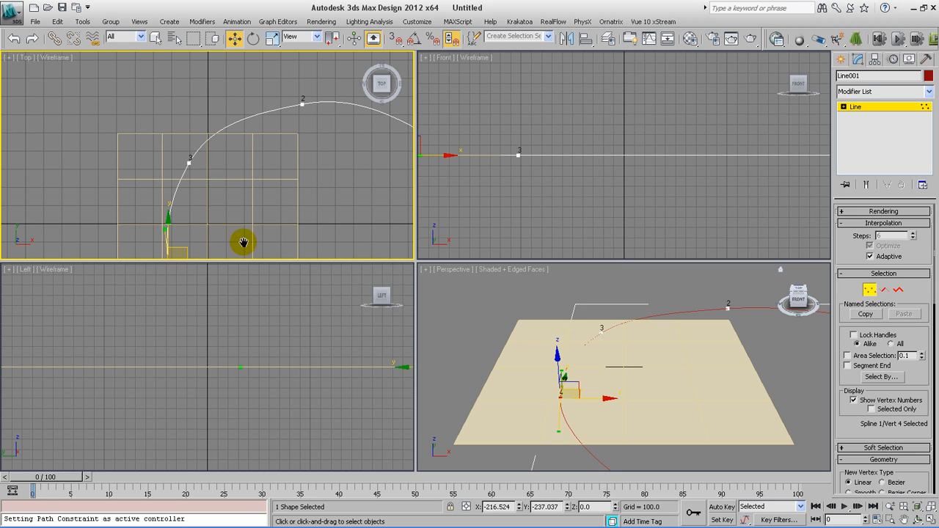
click(190, 161)
mouse_move(208, 134)
mouse_down()
mouse_move(210, 116)
mouse_move(204, 146)
mouse_move(213, 119)
mouse_up()
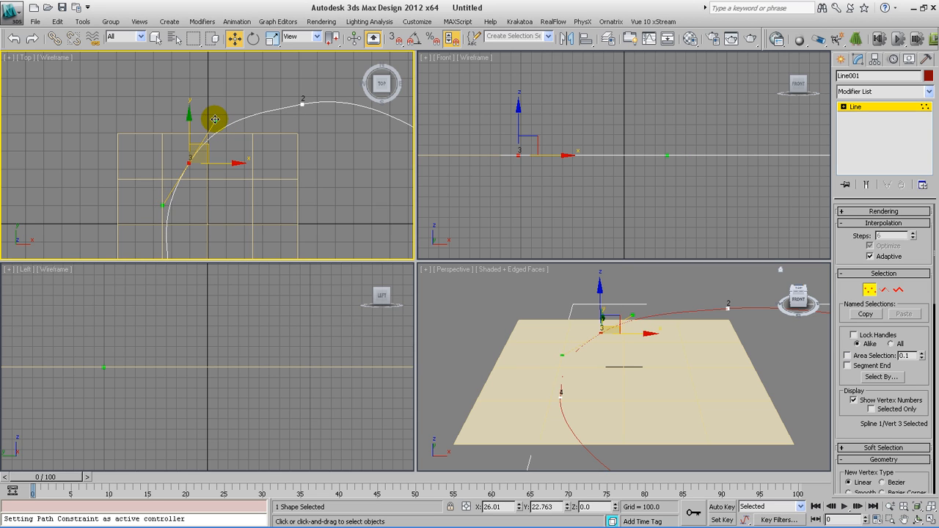
Step: Raise the line's vertex 2 slightly and level its Bezier handles to smooth the top of the arc
click(302, 103)
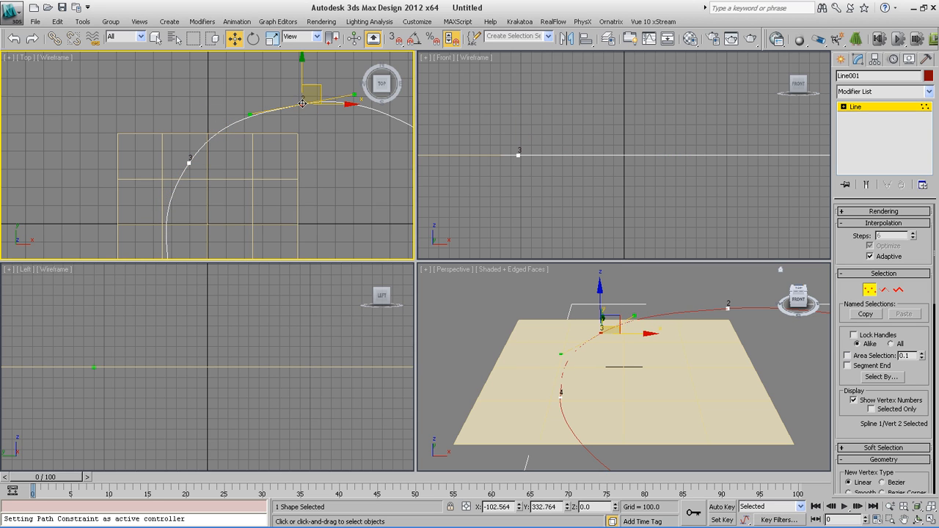
drag(302, 103, 355, 93)
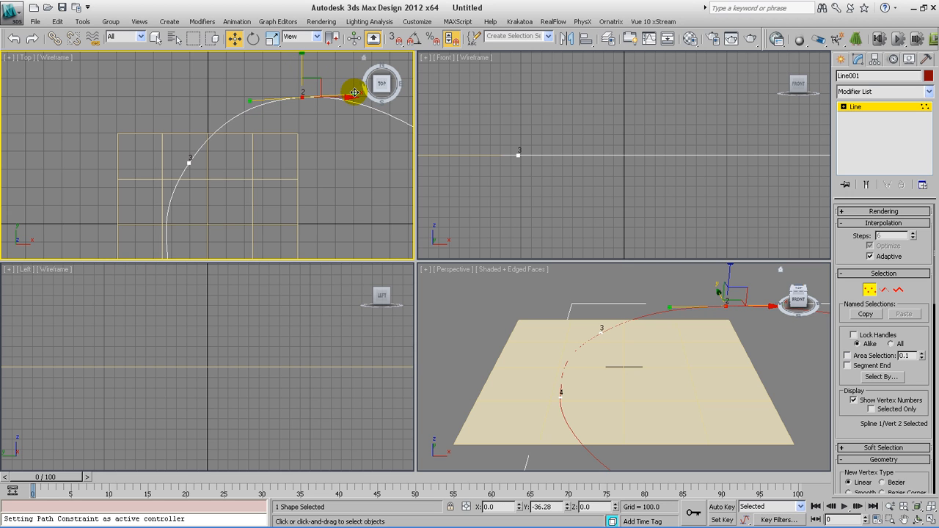
scroll(311, 164, down, 2)
middle_drag(310, 164, 299, 123)
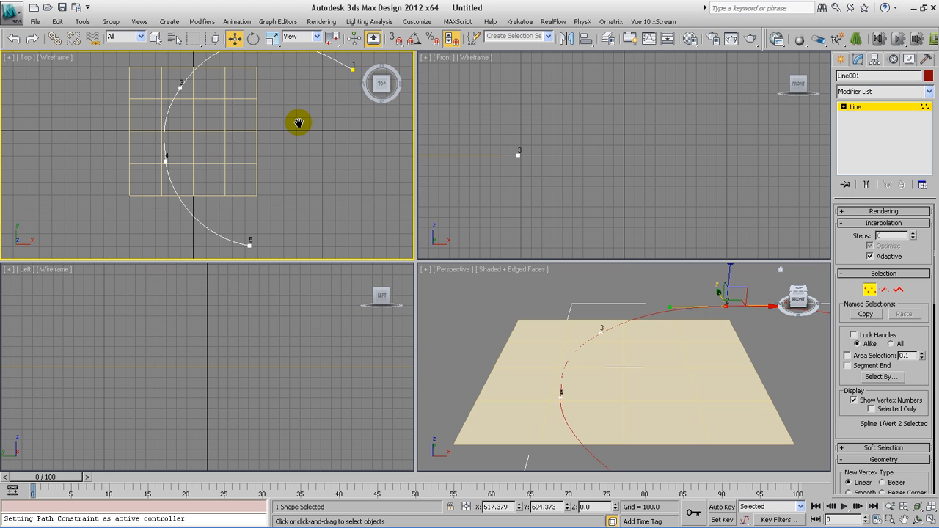
scroll(299, 123, down, 1)
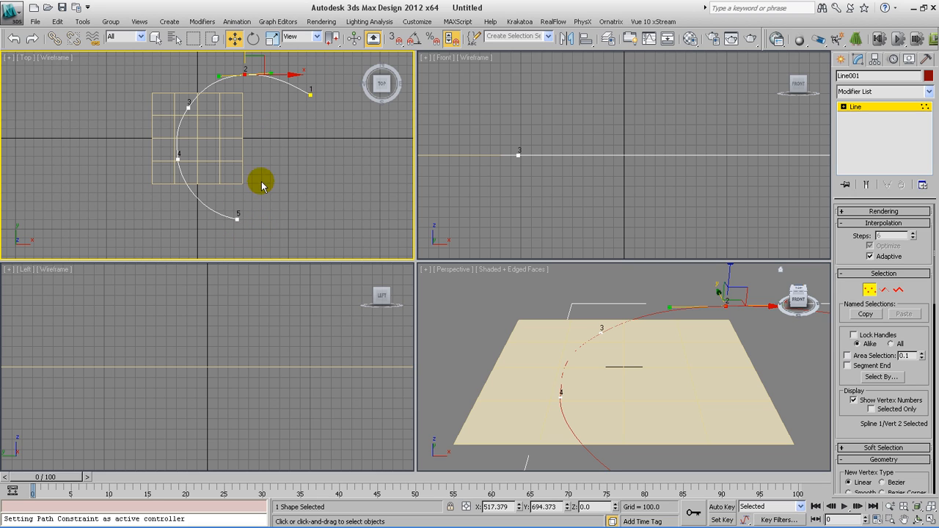
Step: Fine-tune the upper Bezier handle of the line's vertex 3, then leave vertex level and deselect the line
click(187, 108)
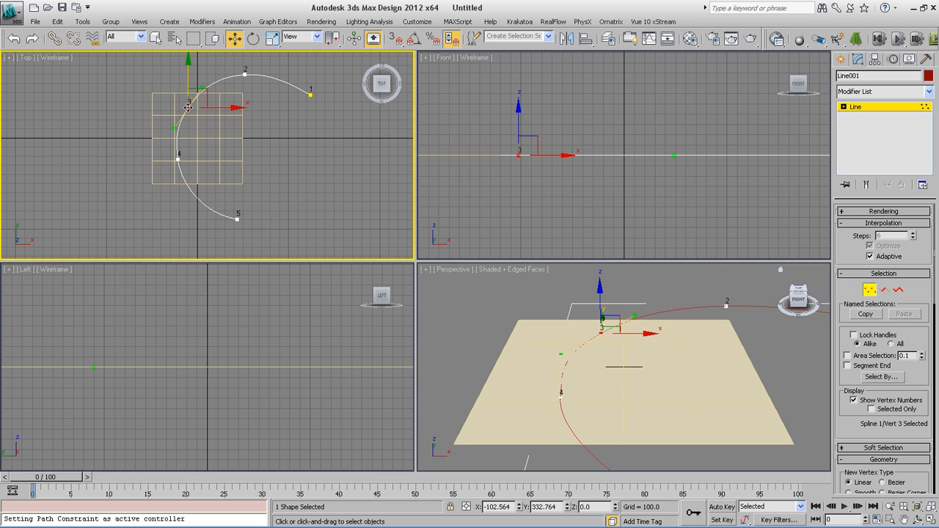
drag(201, 85, 205, 88)
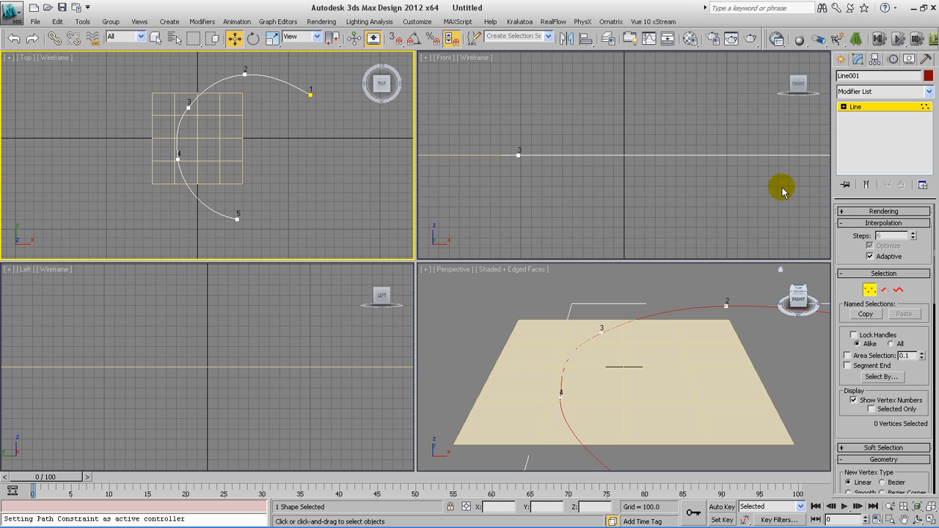
click(869, 291)
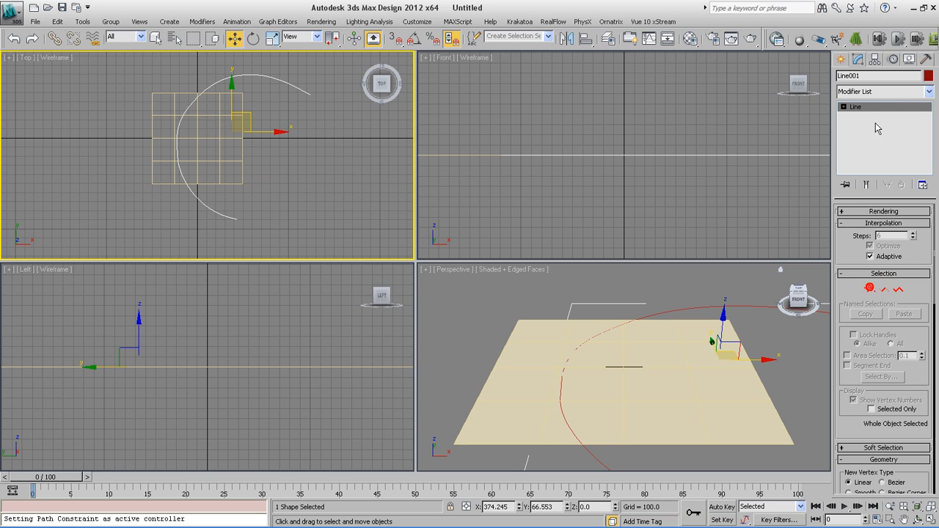
click(315, 189)
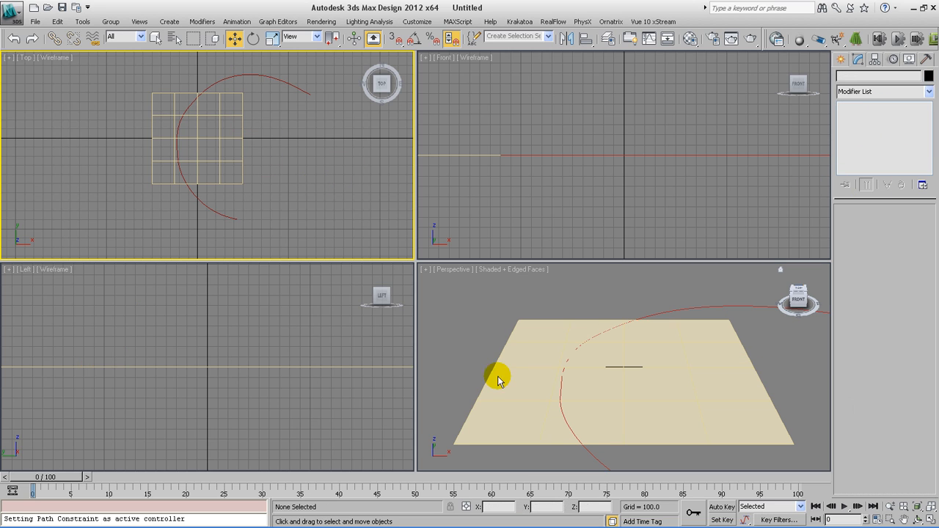
Step: Delete the ground plane, leaving only the curved line in the scene
click(707, 404)
click(707, 404)
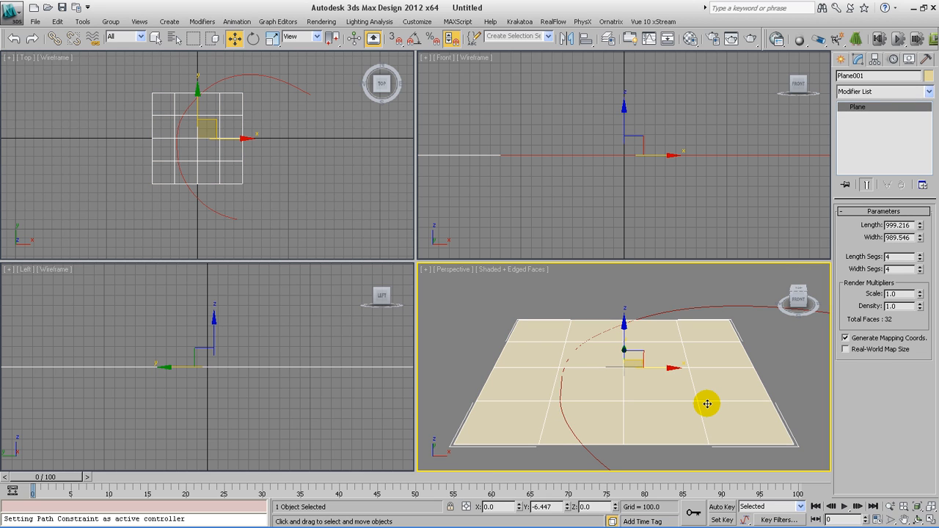
key(Delete)
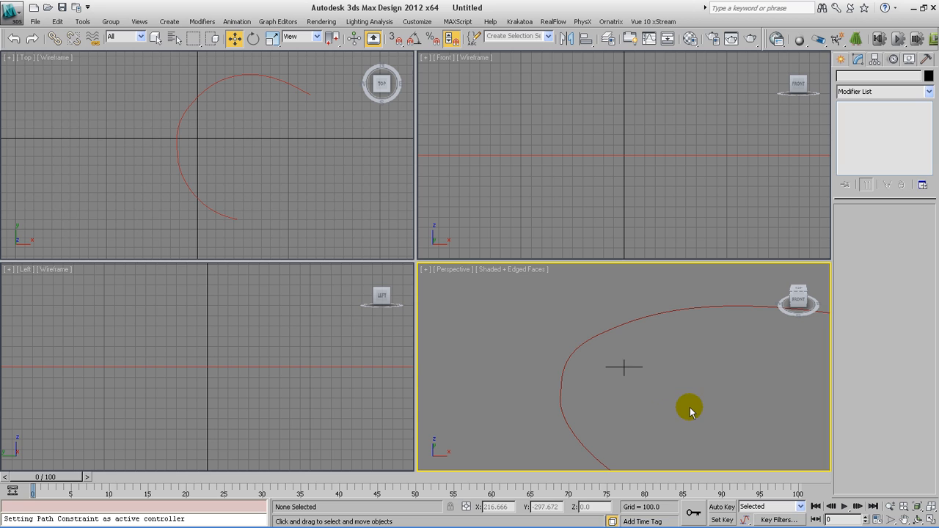
Step: Tilt the perspective view down almost to ground level and create a target camera from that view
alt+middle_drag(690, 411, 682, 374)
scroll(721, 380, up, 3)
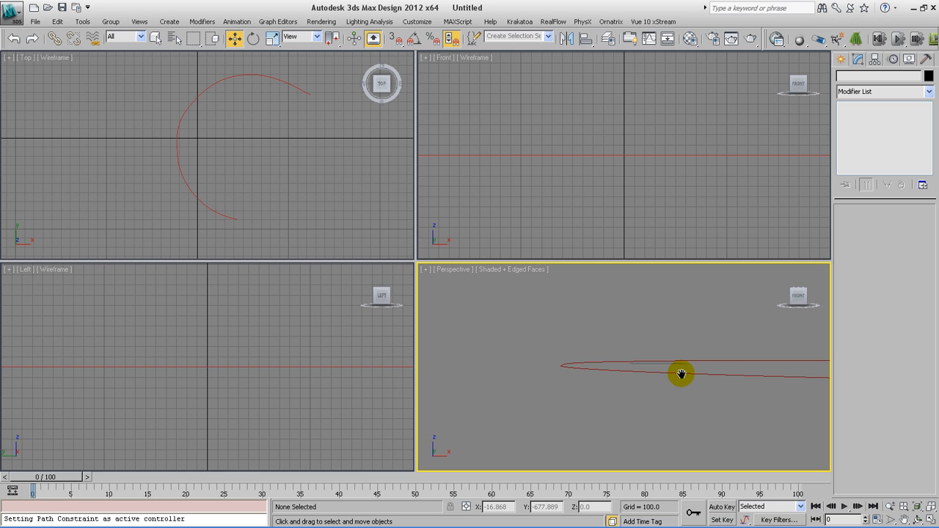
key(ctrl+c)
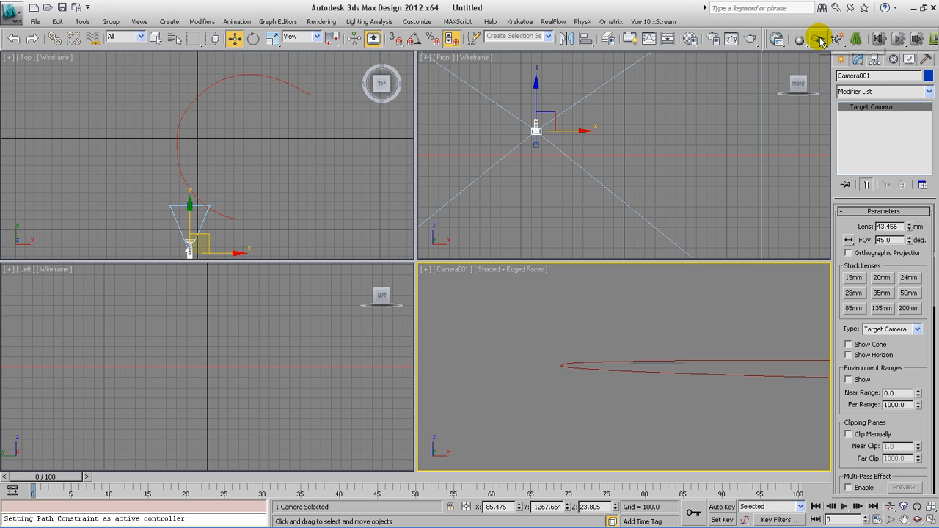
Step: Rename the camera as Main and set its object color to black
drag(872, 77, 830, 80)
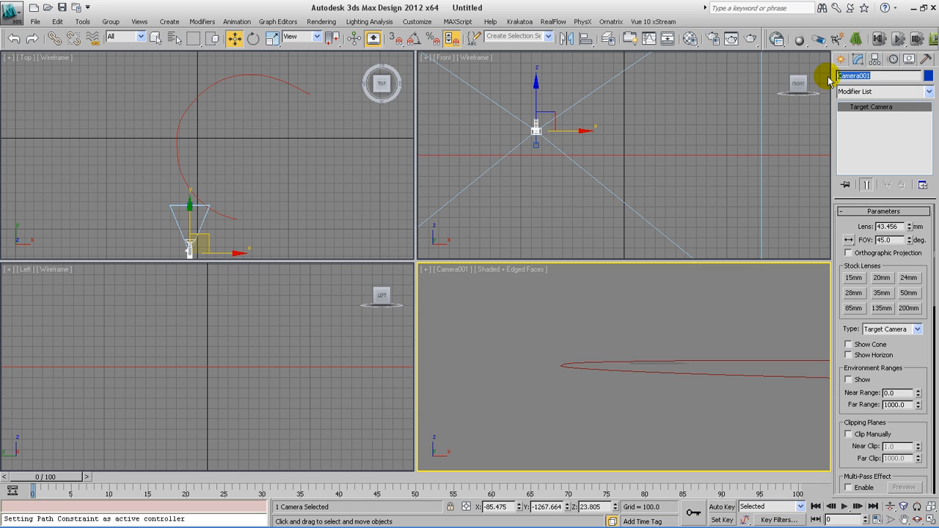
text(M)
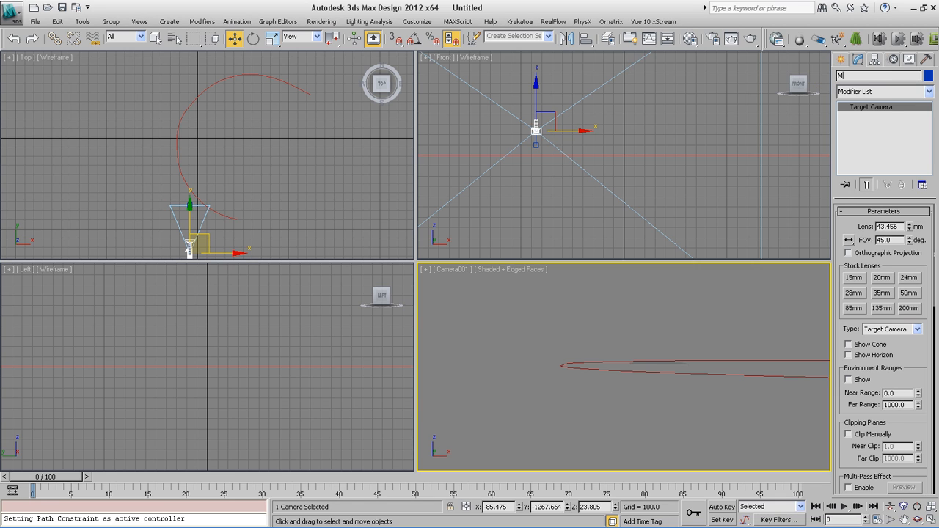
text(ain)
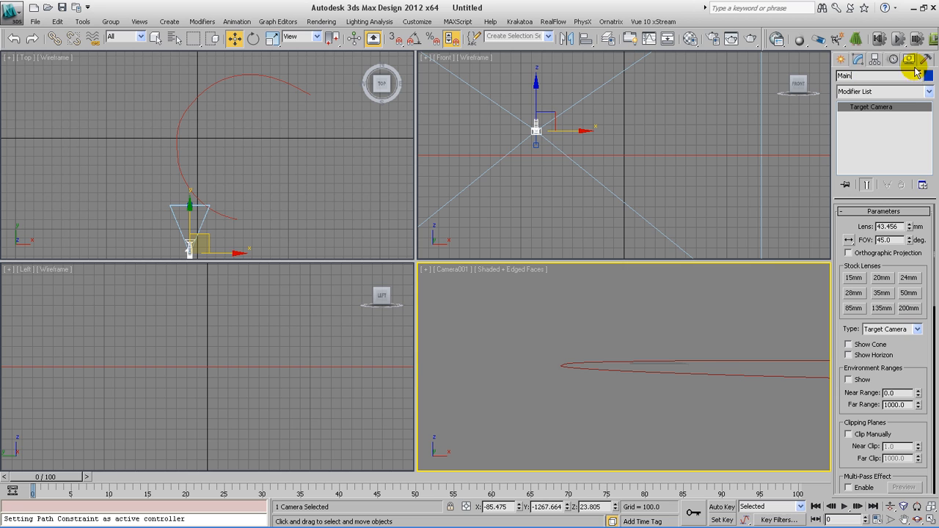
key(Return)
click(929, 76)
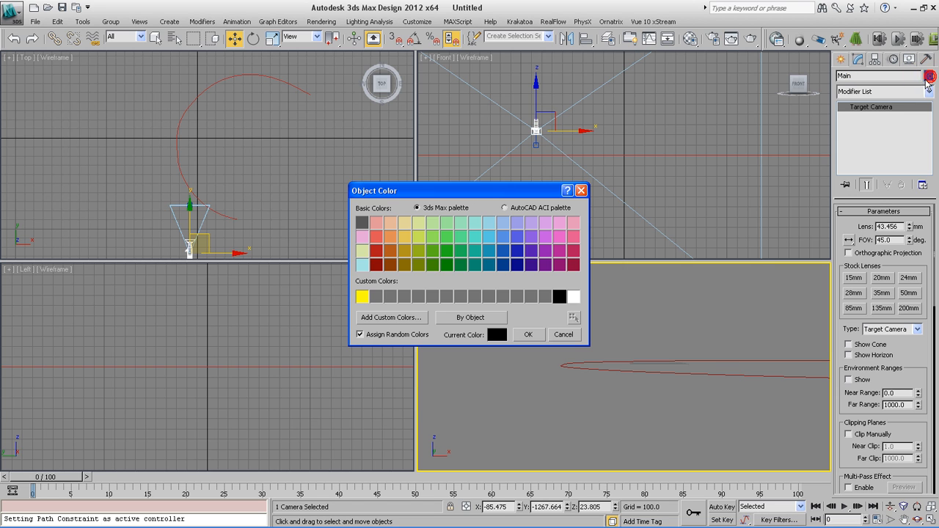
click(528, 332)
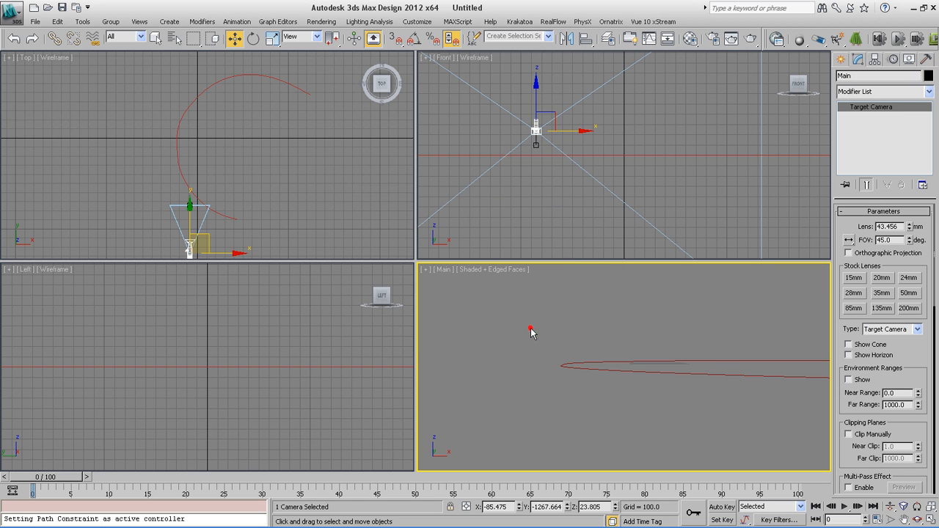
click(543, 420)
Step: Set the curved line's object color to black and deselect it
click(647, 374)
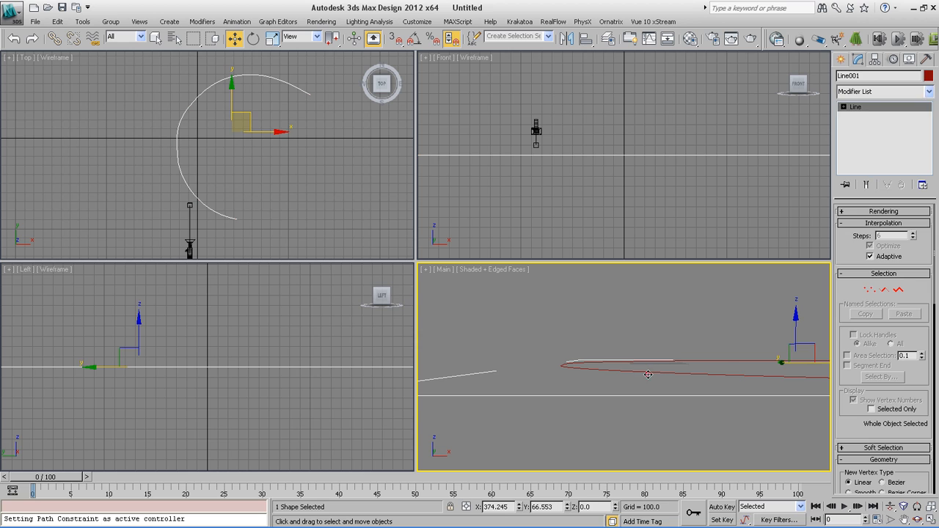
click(929, 76)
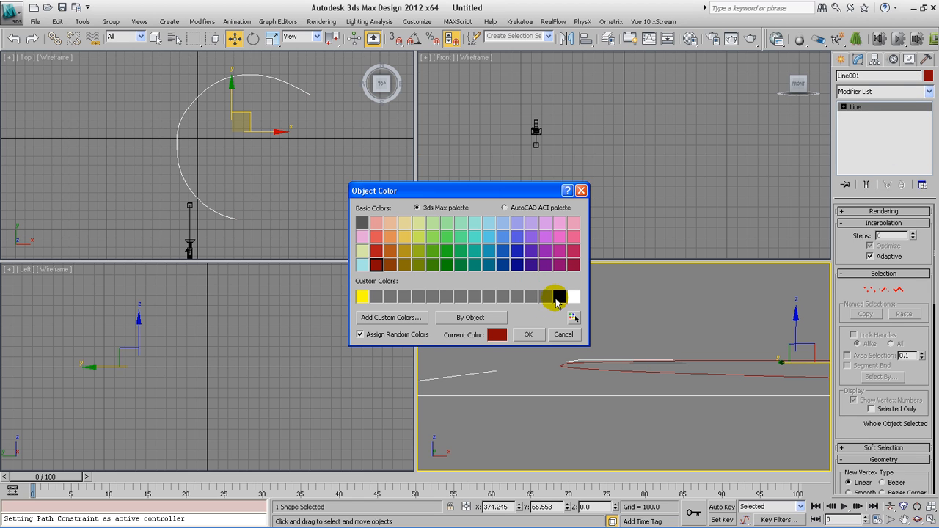
click(559, 296)
click(529, 335)
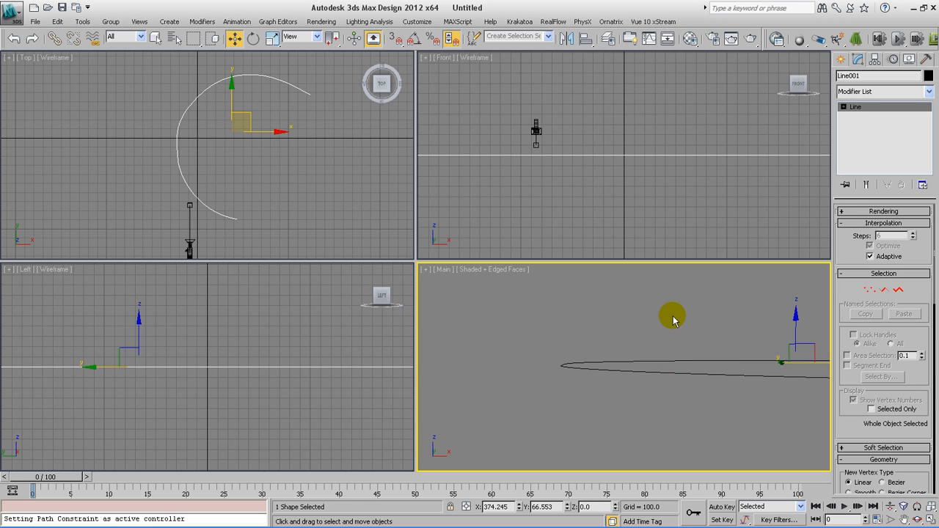
click(625, 326)
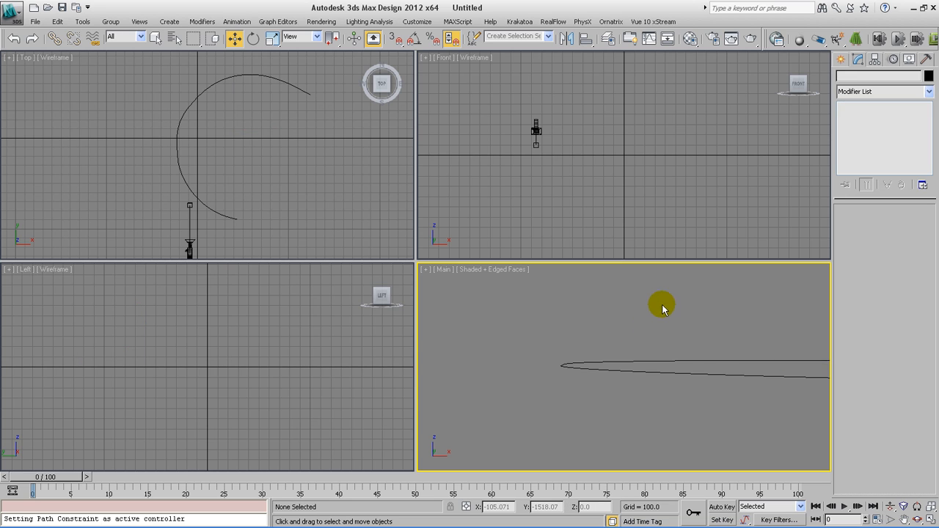
Step: Create a box about 129 long, 116 wide and 103 high just beyond the curve's upper end in the top view
click(841, 59)
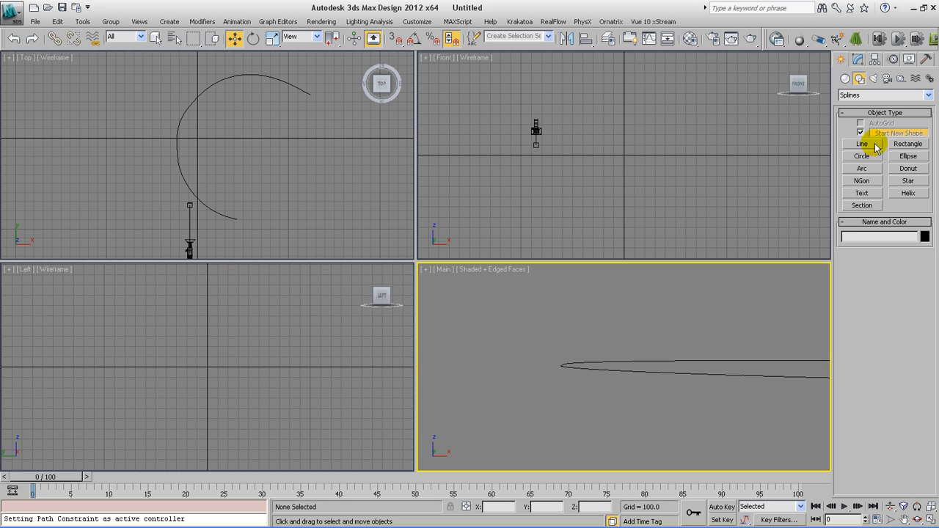
click(846, 79)
click(852, 135)
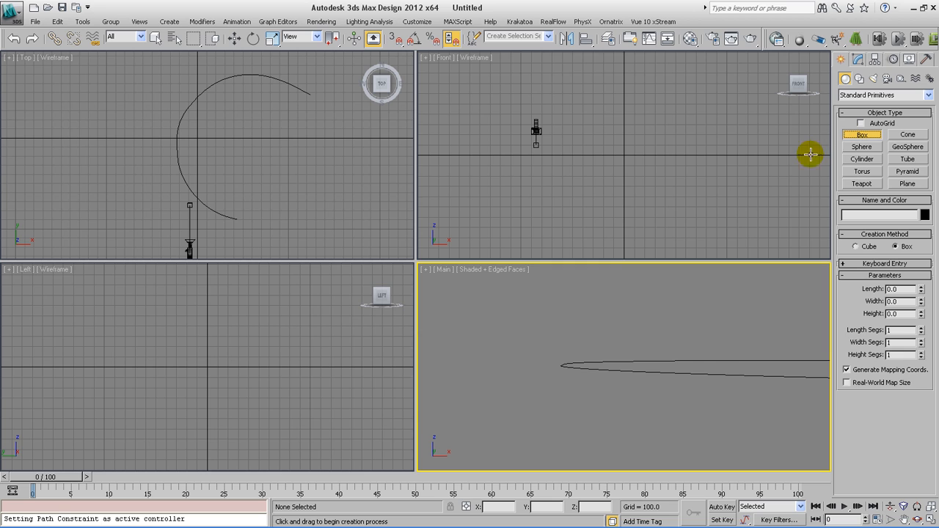
drag(328, 98, 336, 107)
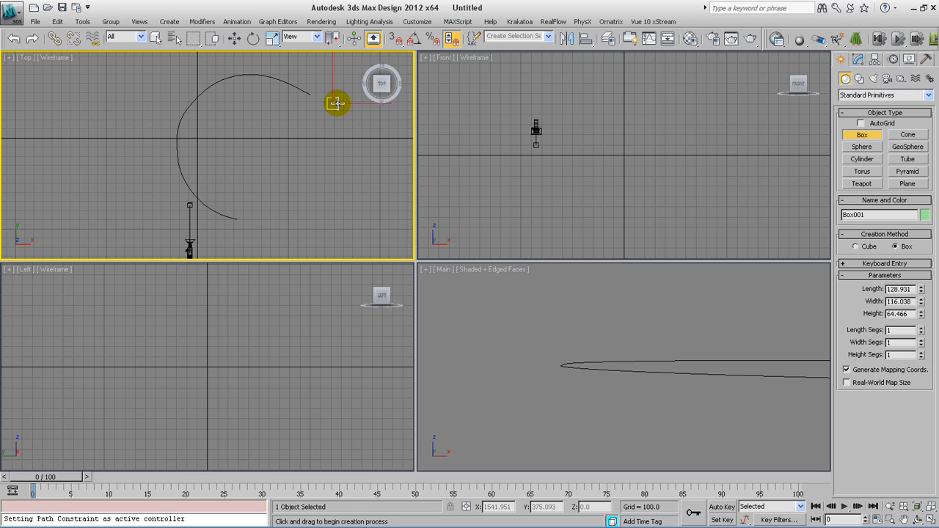
click(362, 137)
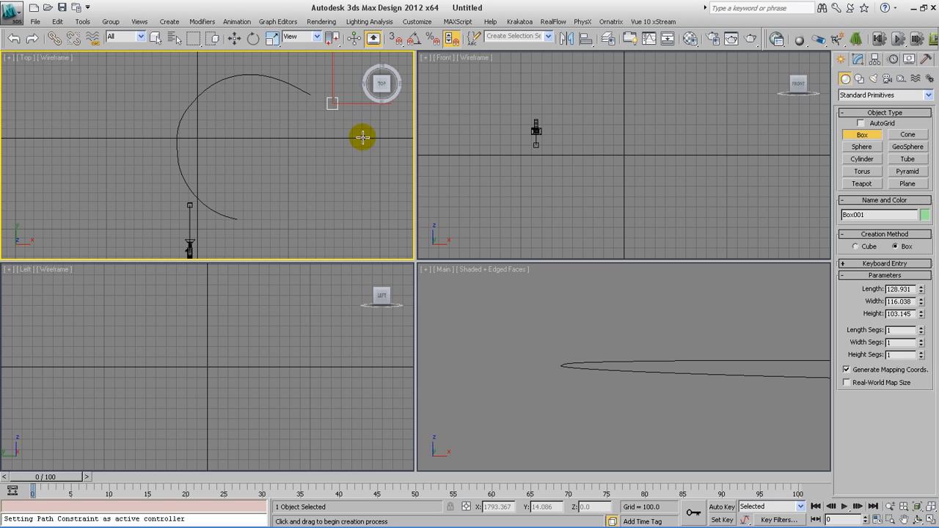
right_click(357, 132)
Step: Examine the box's size and position relative to the ends of the curved line in the top view
scroll(340, 148, down, 2)
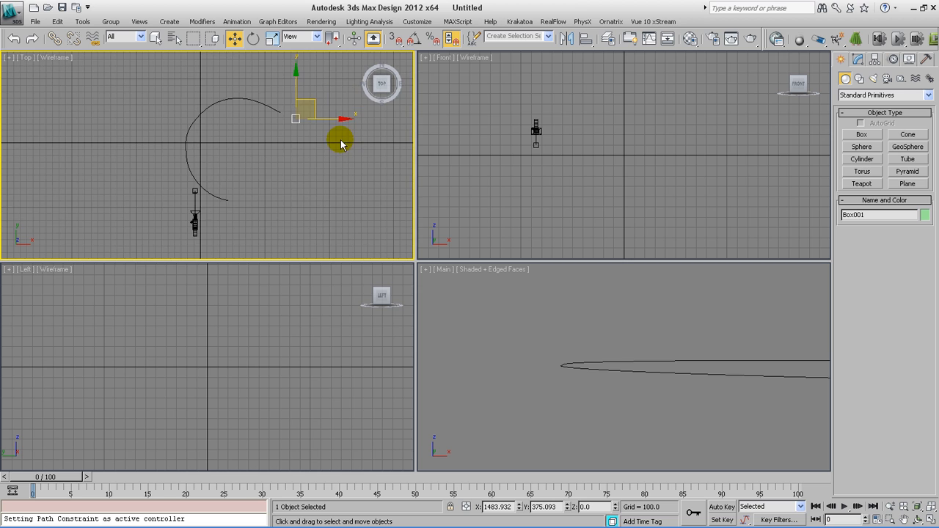
middle_drag(337, 142, 259, 134)
scroll(314, 181, up, 3)
scroll(231, 146, down, 2)
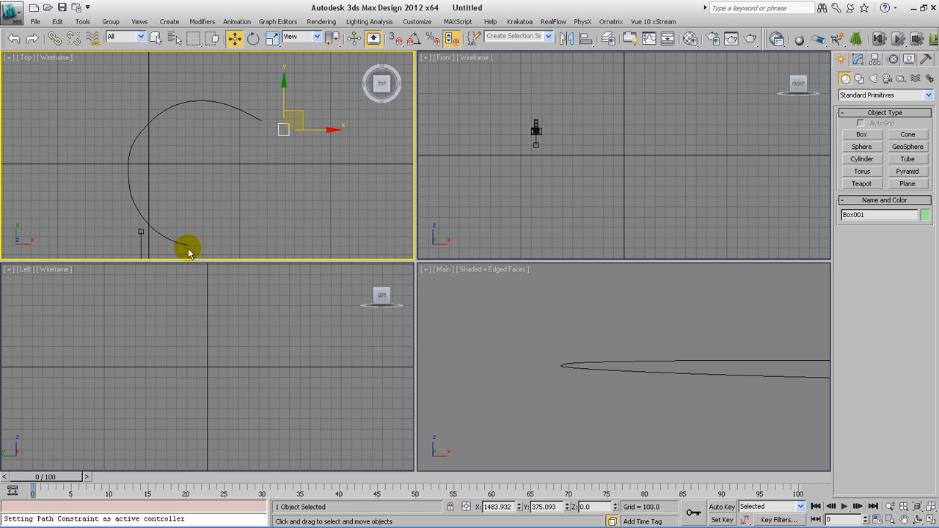
middle_drag(299, 176, 261, 200)
scroll(275, 196, up, 6)
scroll(266, 213, up, 4)
scroll(262, 209, down, 4)
scroll(263, 208, up, 4)
scroll(238, 209, down, 2)
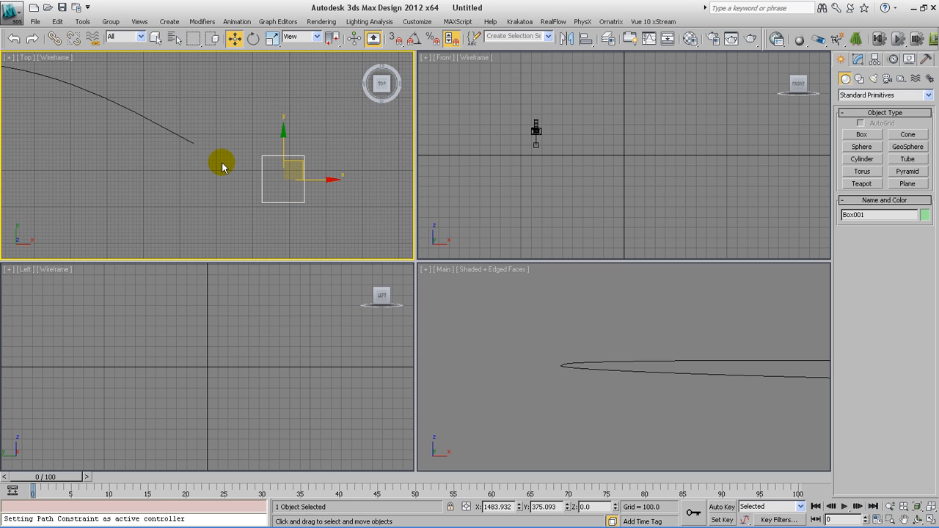
Step: Set the box's length, width and height to 100 each
click(859, 59)
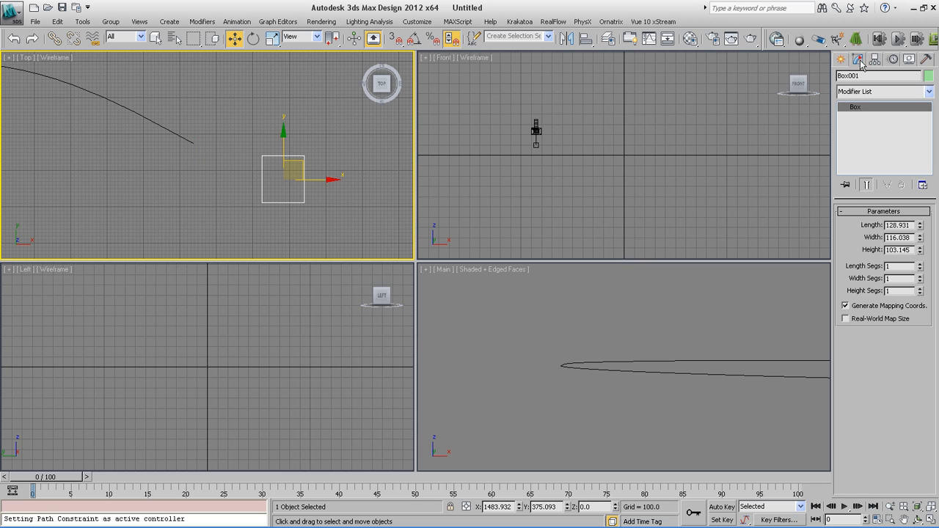
click(898, 226)
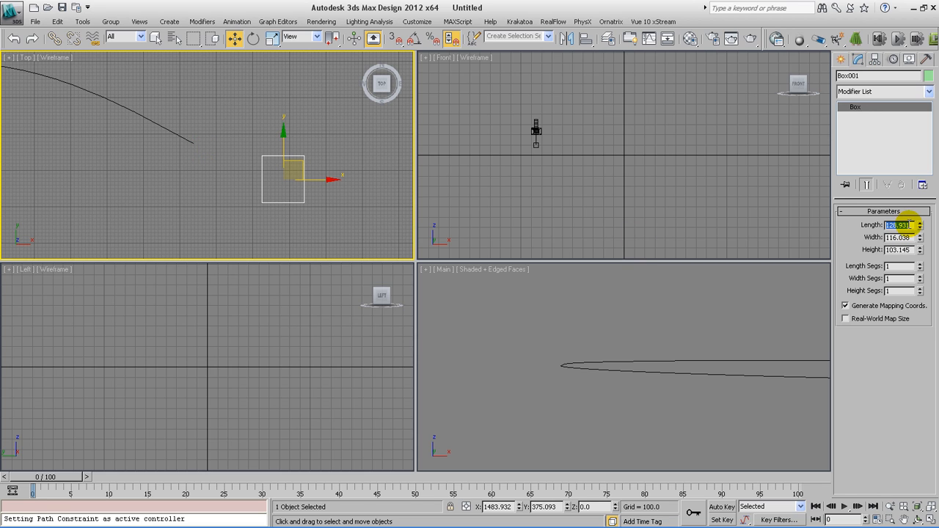
text(100)
click(907, 237)
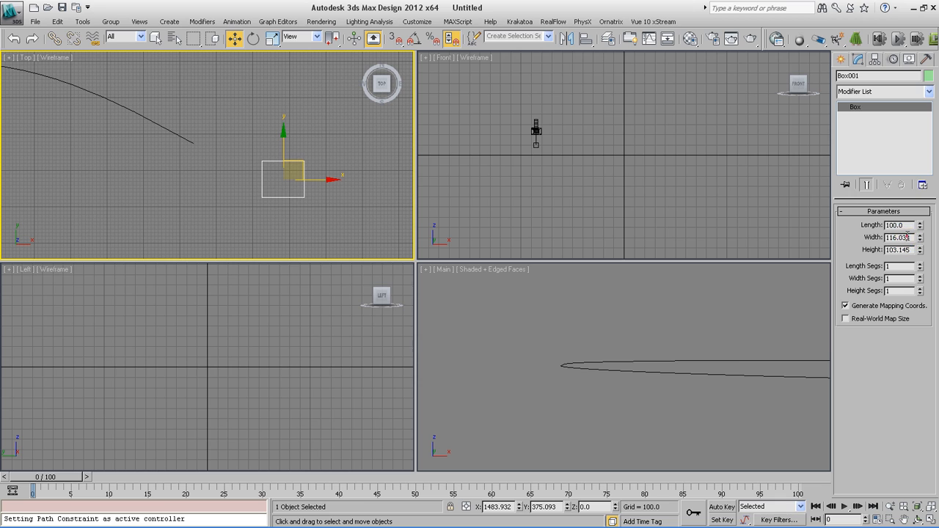
text(100)
click(907, 251)
text(100)
Step: Reduce the box to a cube with length, width and height of 50 each
click(910, 225)
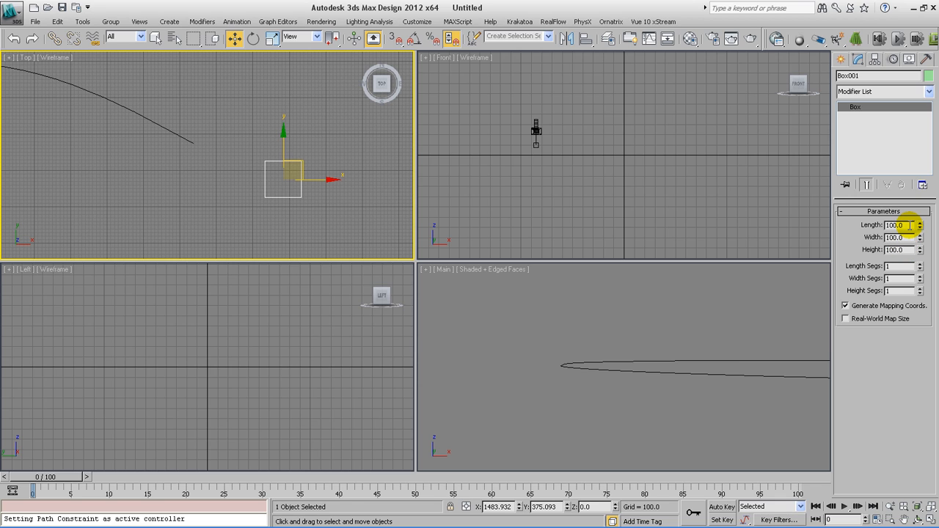
click(910, 225)
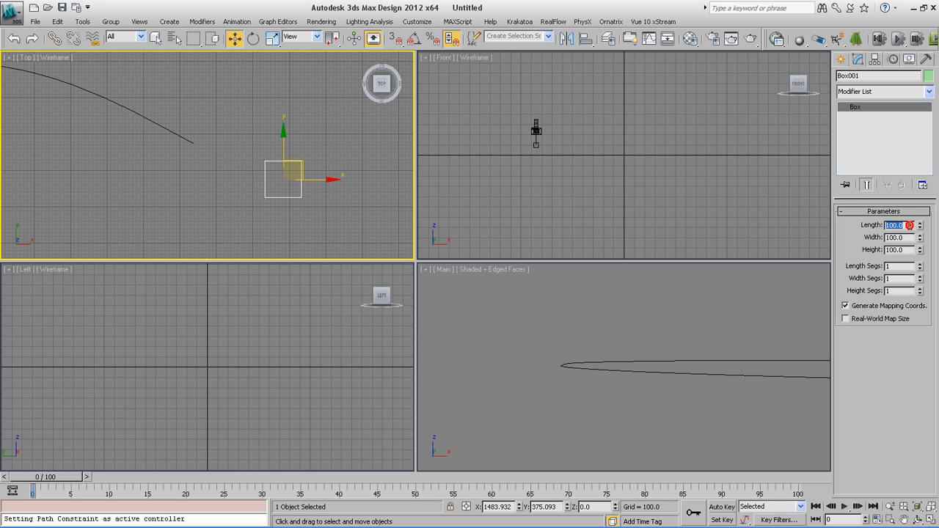
text(50)
click(910, 237)
text(5)
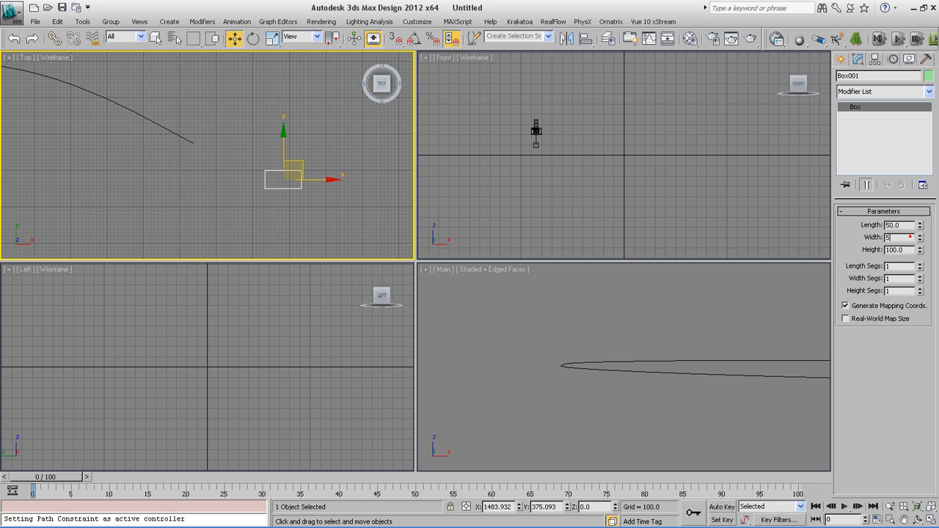
text(0)
click(909, 251)
text(50)
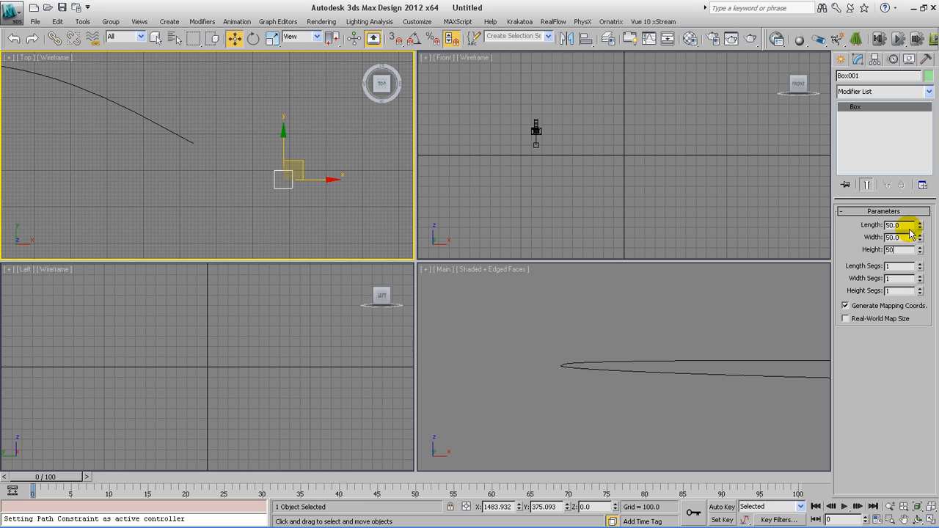
Step: Apply the height of 50 to the box and select the box beside the curve's end in the top view
click(911, 237)
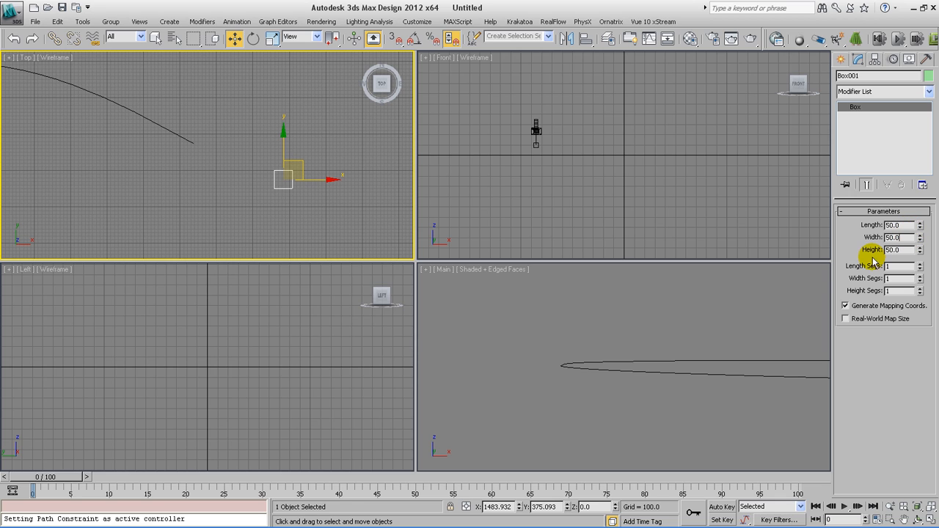
click(335, 195)
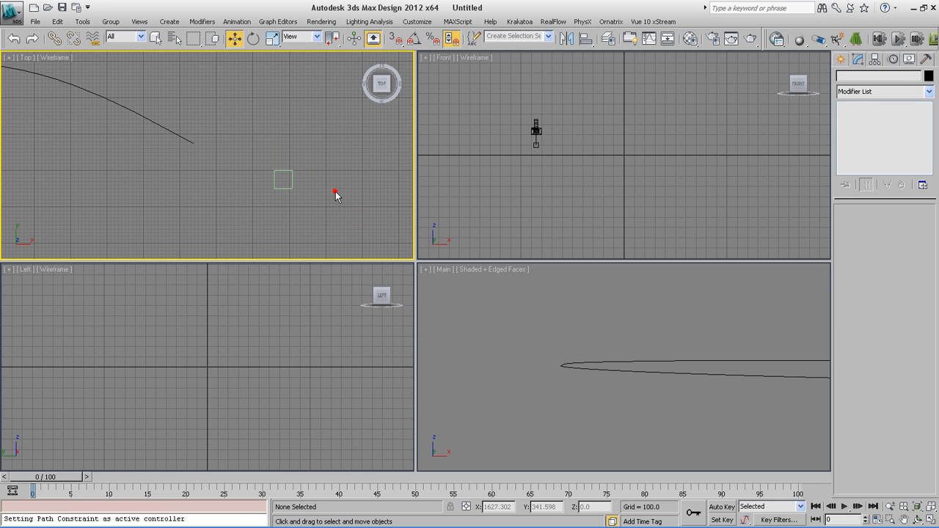
click(930, 511)
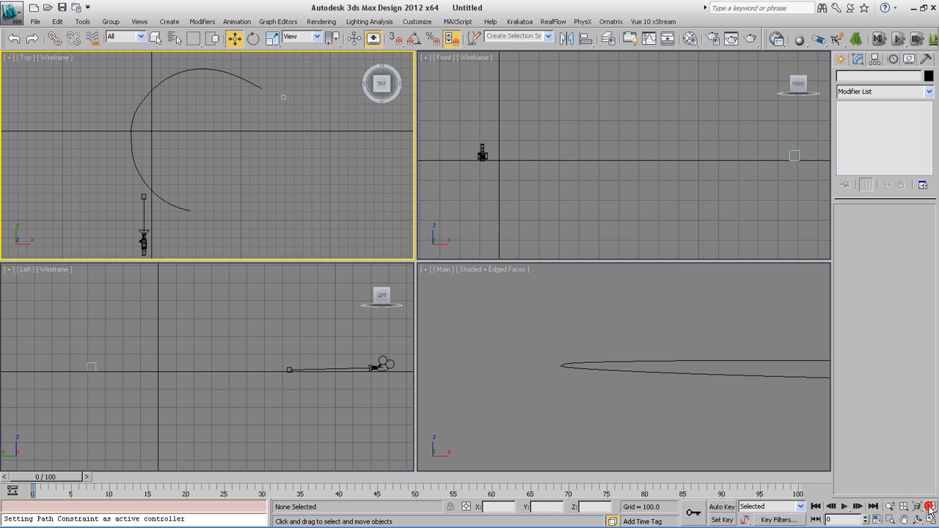
scroll(201, 106, up, 3)
middle_drag(202, 105, 201, 180)
scroll(183, 176, up, 4)
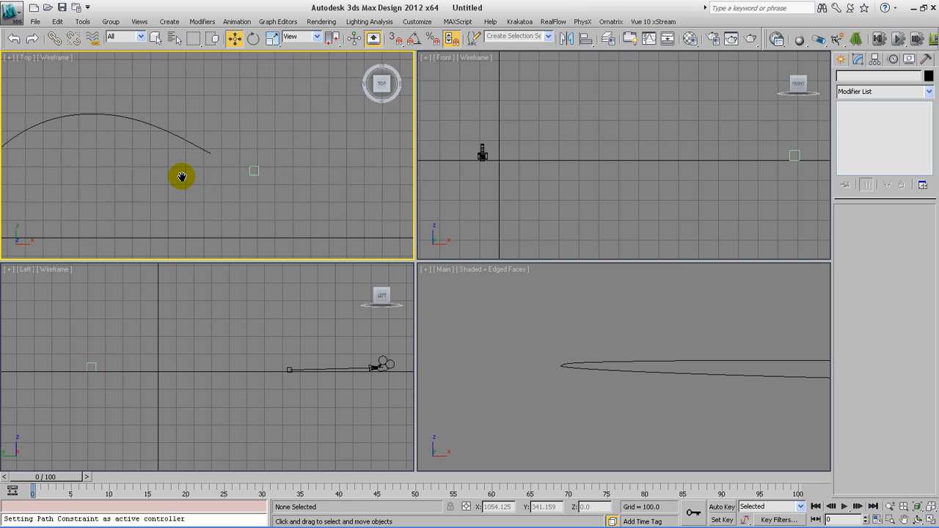
scroll(286, 190, up, 3)
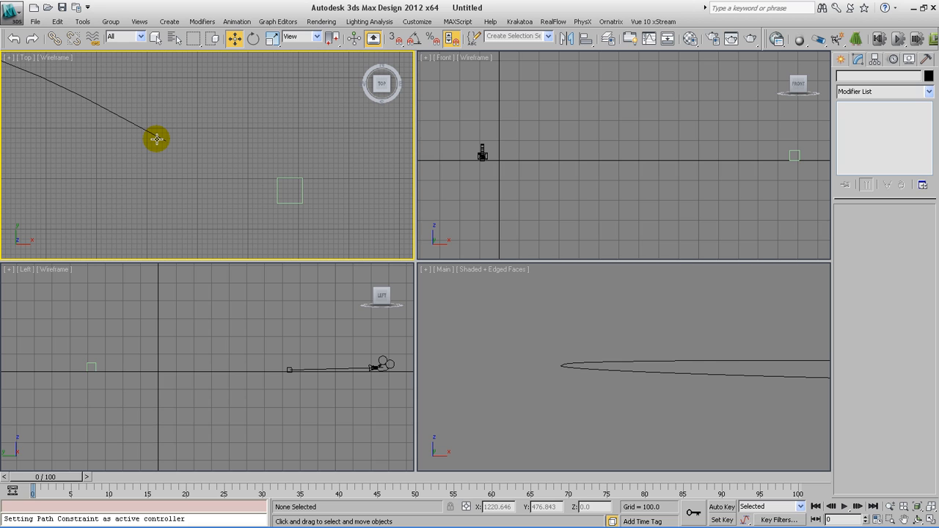
click(278, 182)
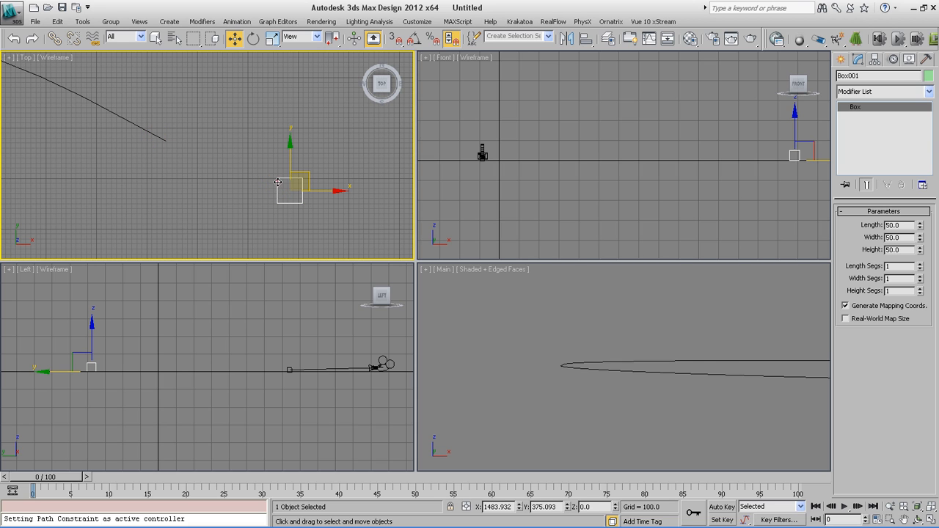
click(244, 22)
mouse_move(257, 74)
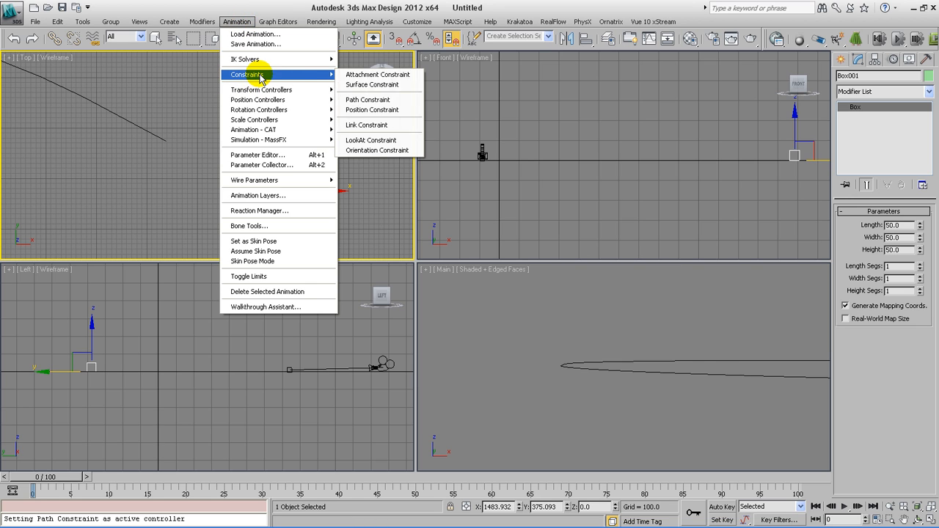
click(381, 101)
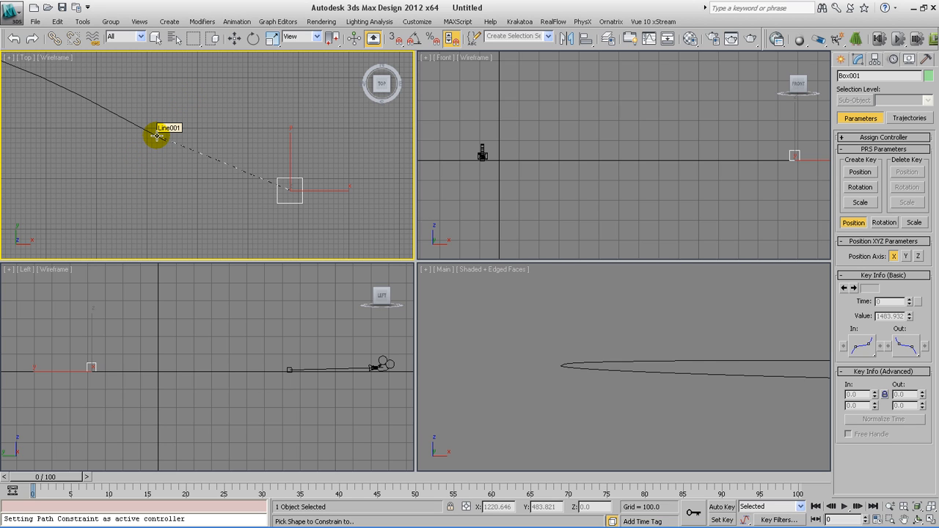
right_click(218, 136)
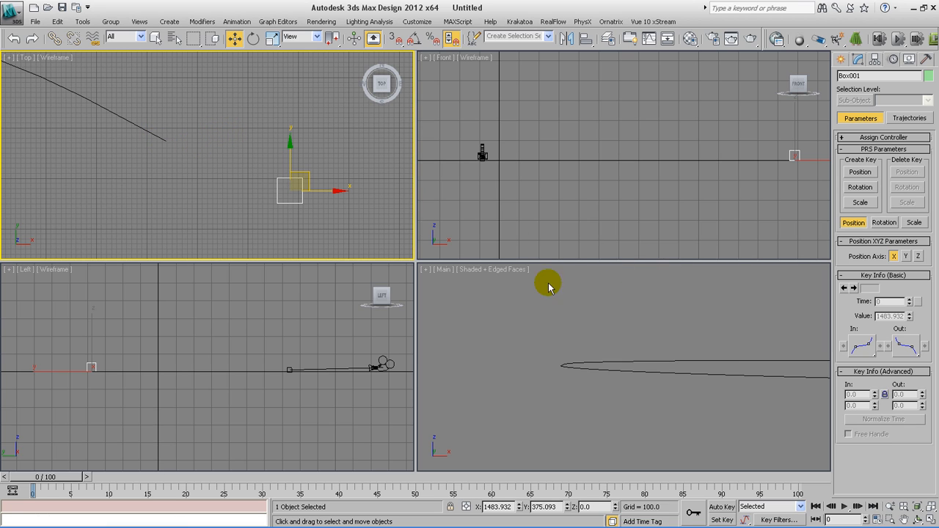
Step: Switch the Main camera view to Perspective with the selected box and the nearby end of the curve in sight
right_click(479, 283)
click(449, 273)
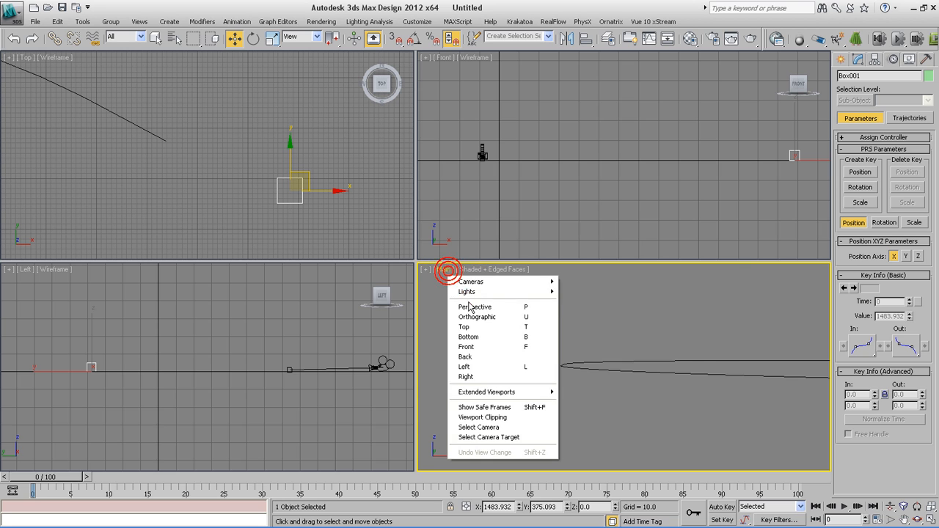
click(468, 308)
middle_drag(665, 321, 659, 345)
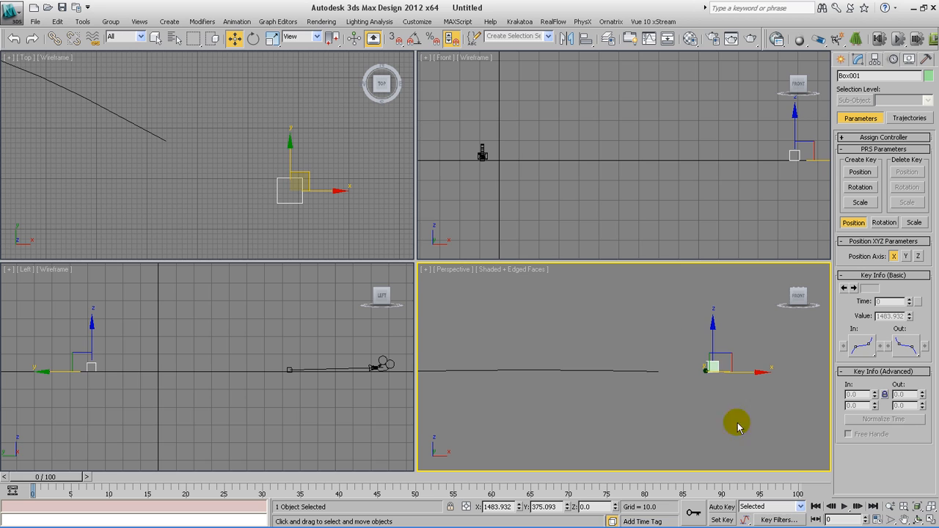
click(918, 506)
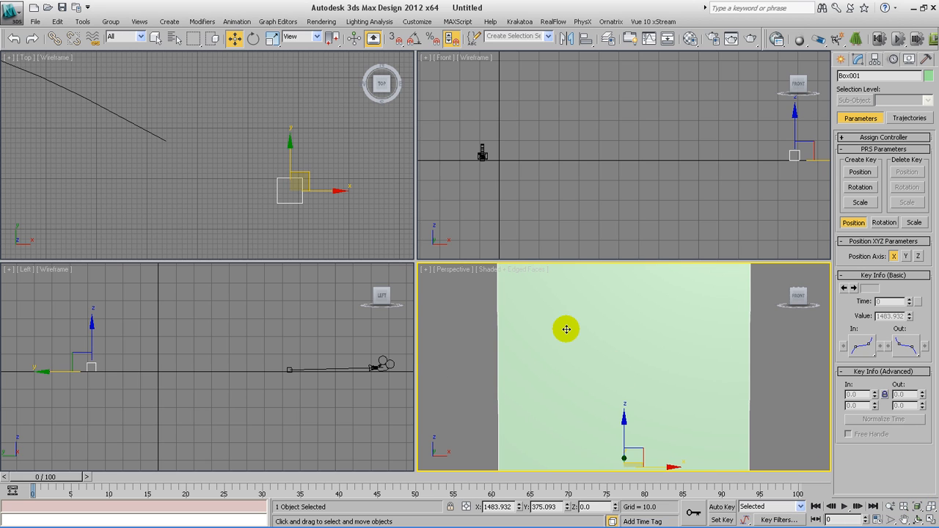
scroll(566, 329, down, 5)
scroll(565, 330, up, 1)
middle_drag(566, 330, 639, 369)
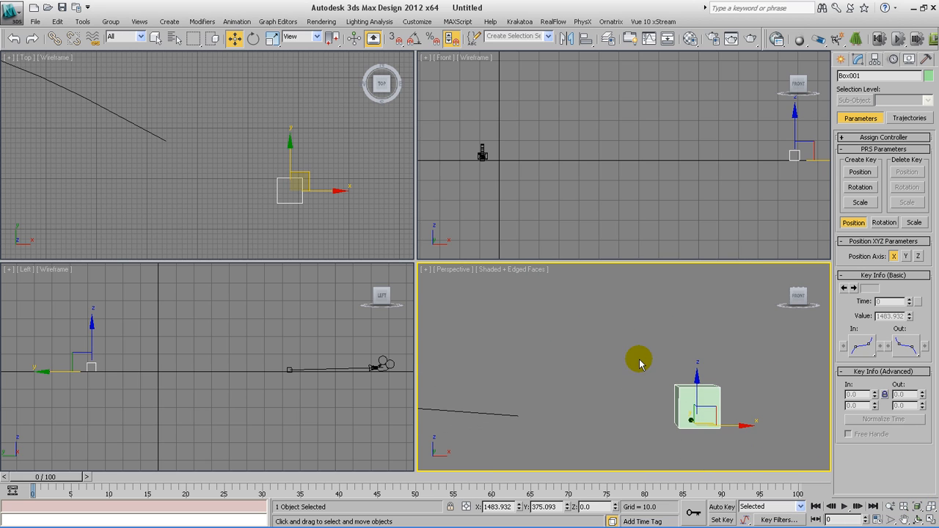
Step: Center the box's pivot point to the object without moving the box itself
click(877, 60)
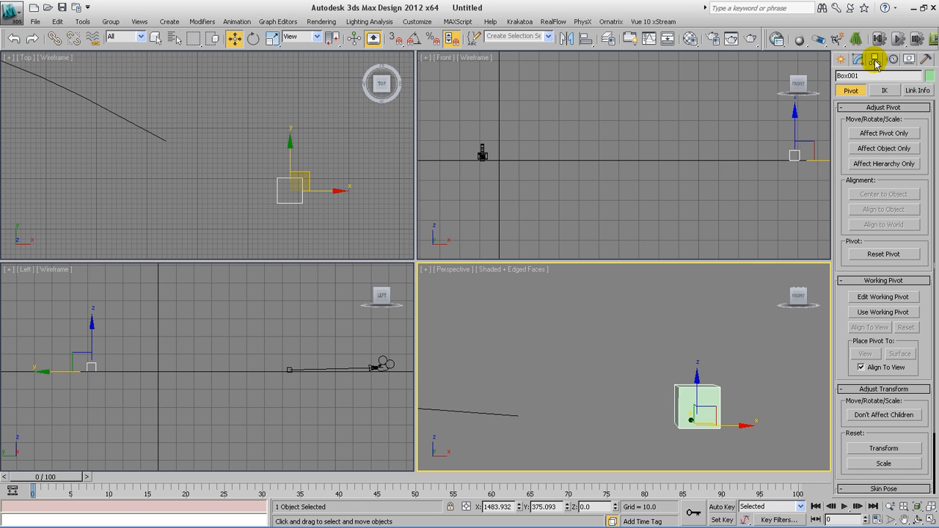
click(883, 134)
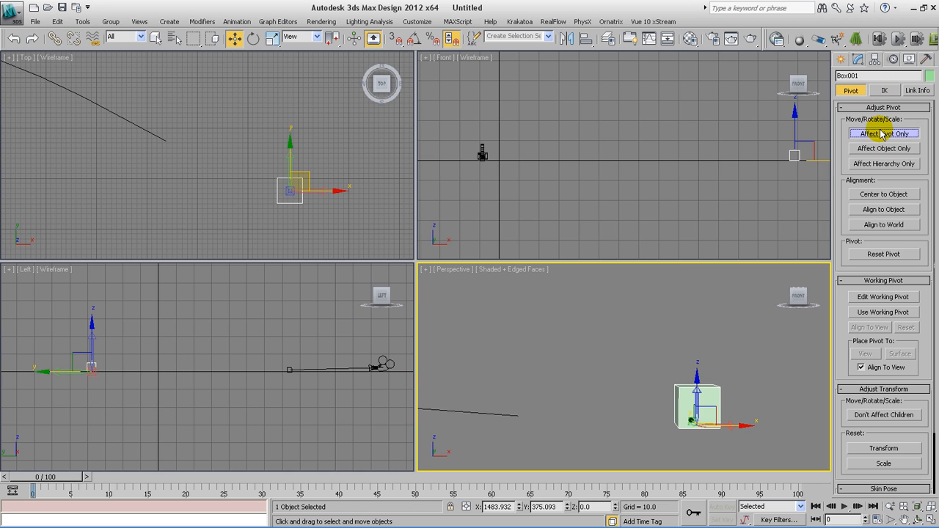
click(884, 194)
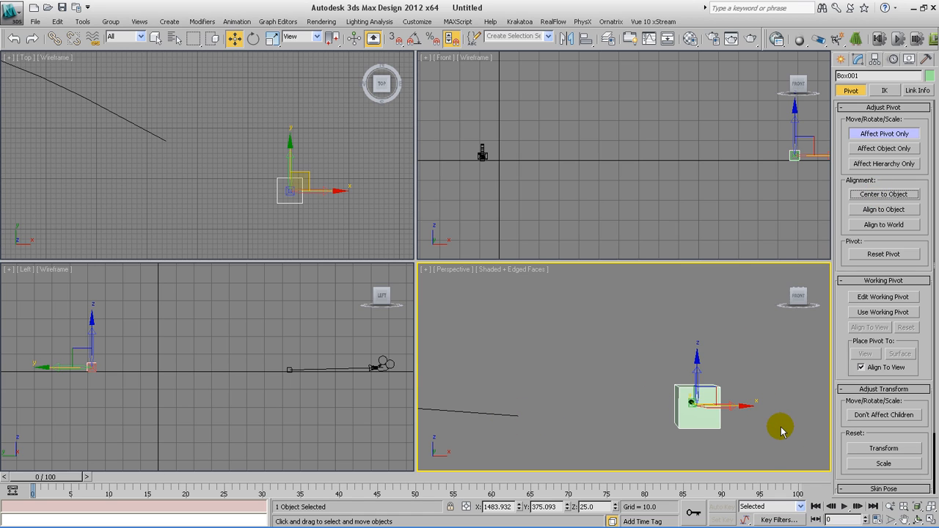
click(889, 134)
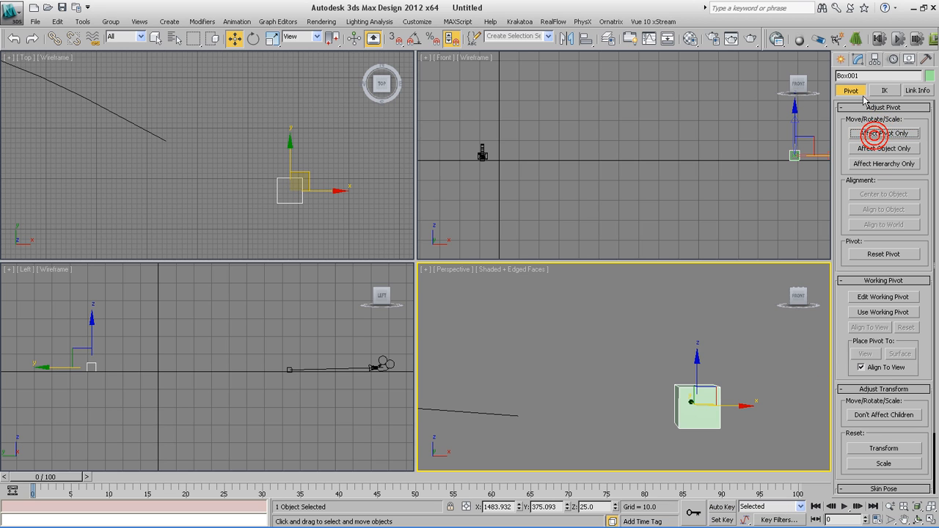
click(857, 60)
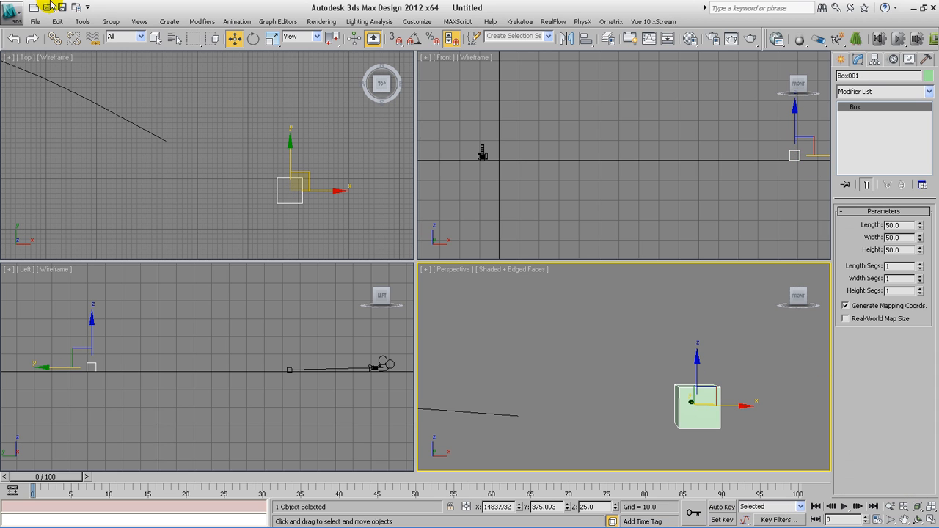
Step: Assign a Path Constraint to the box using the curved line Line001 as its path
click(237, 21)
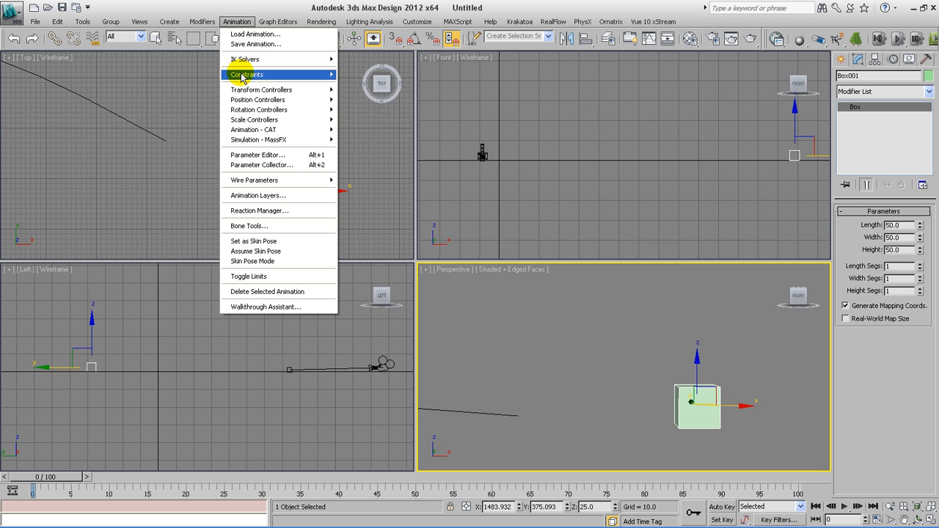
mouse_move(292, 76)
click(374, 99)
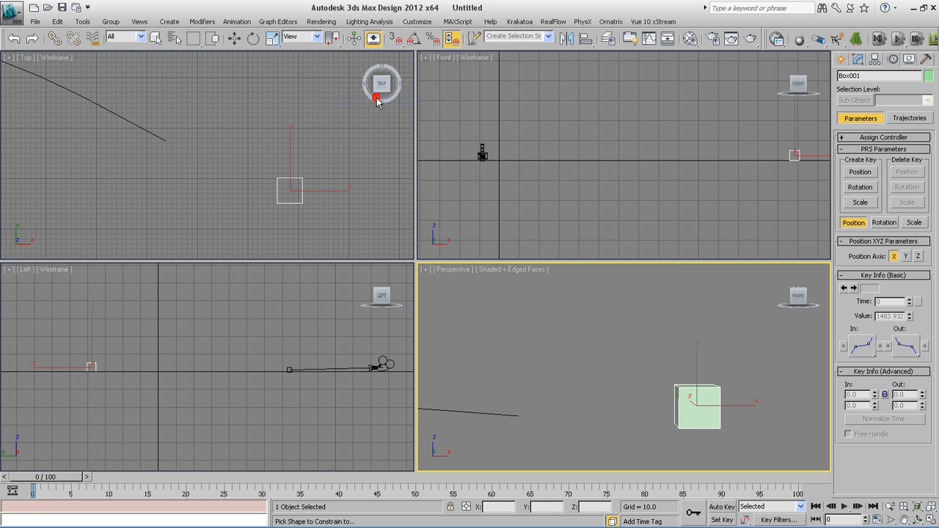
click(499, 415)
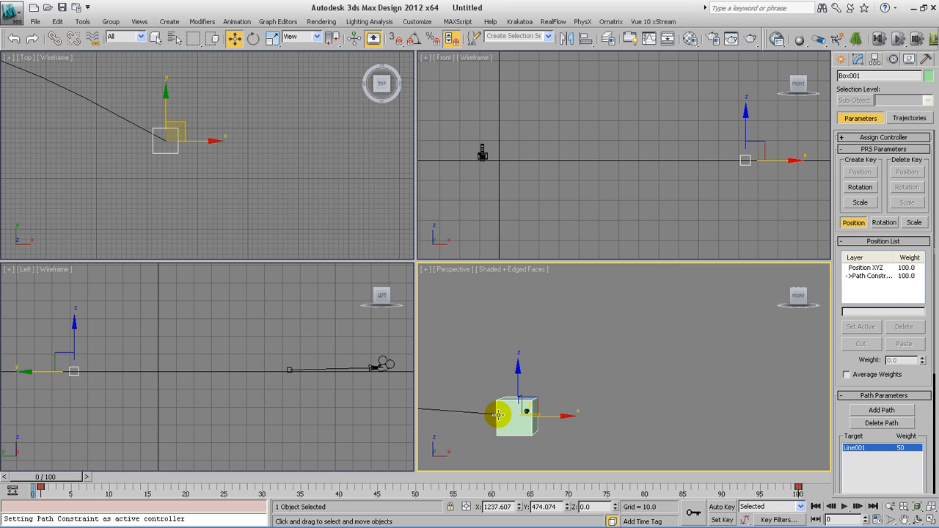
middle_drag(101, 96, 185, 136)
scroll(184, 137, up, 3)
middle_drag(65, 89, 67, 127)
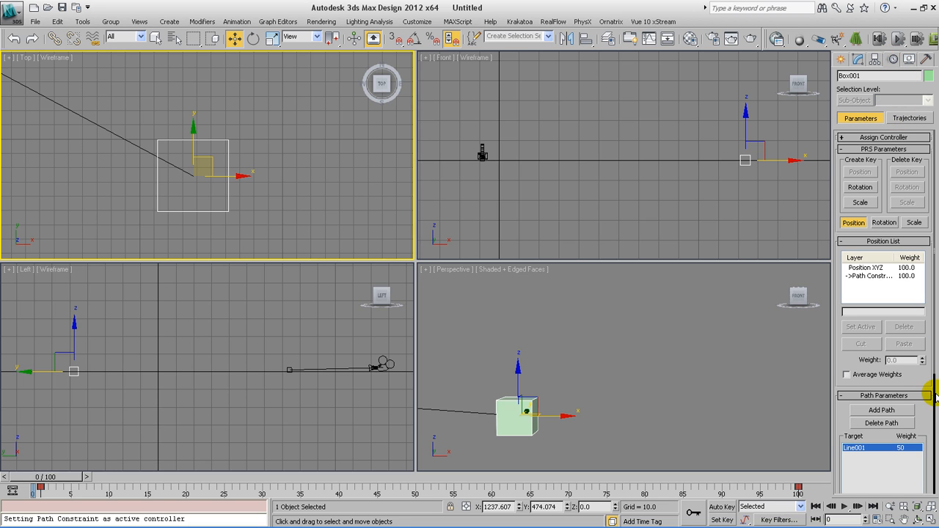
Step: Enable Follow and Bank in the box's path options, leaving Average Weights off
click(922, 376)
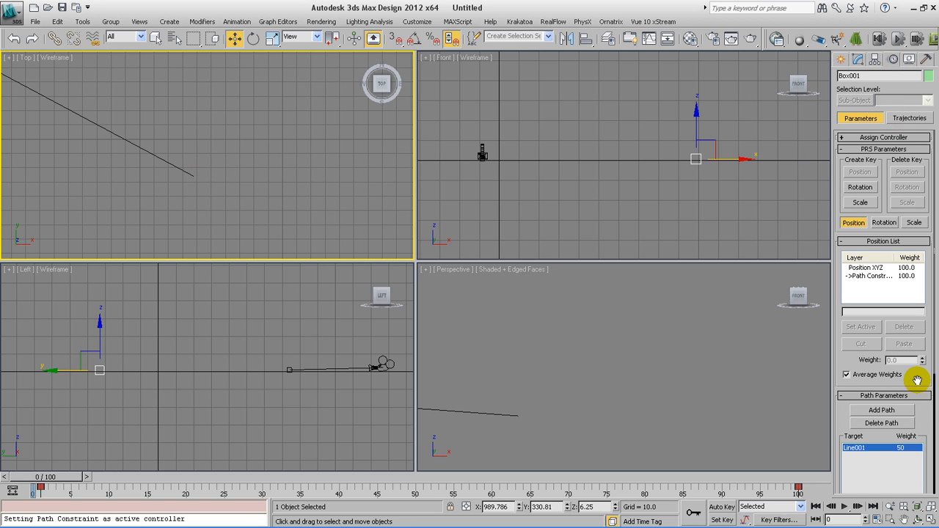
click(895, 377)
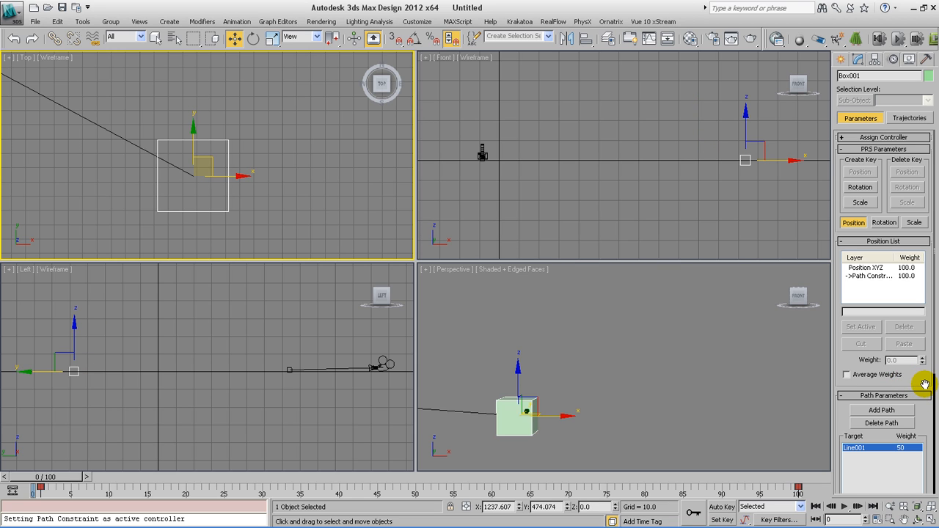
scroll(926, 385, down, 5)
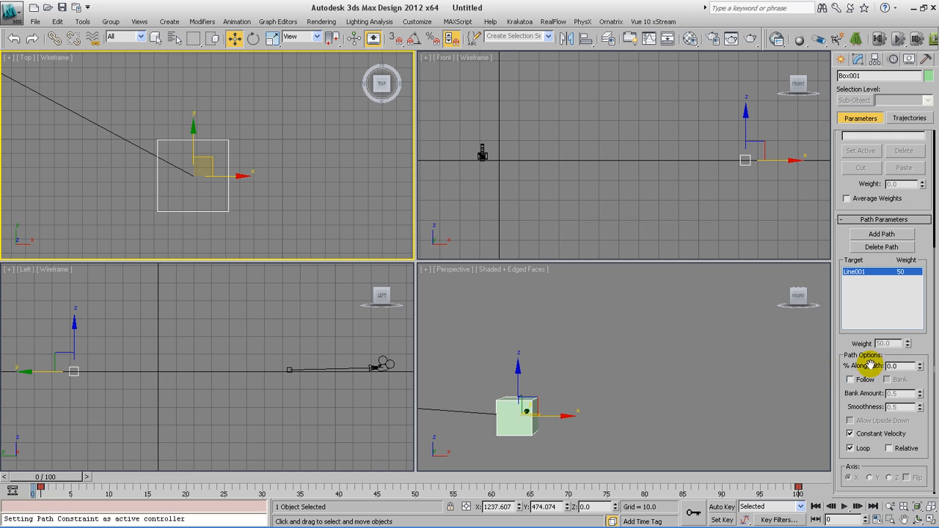
scroll(928, 354, down, 1)
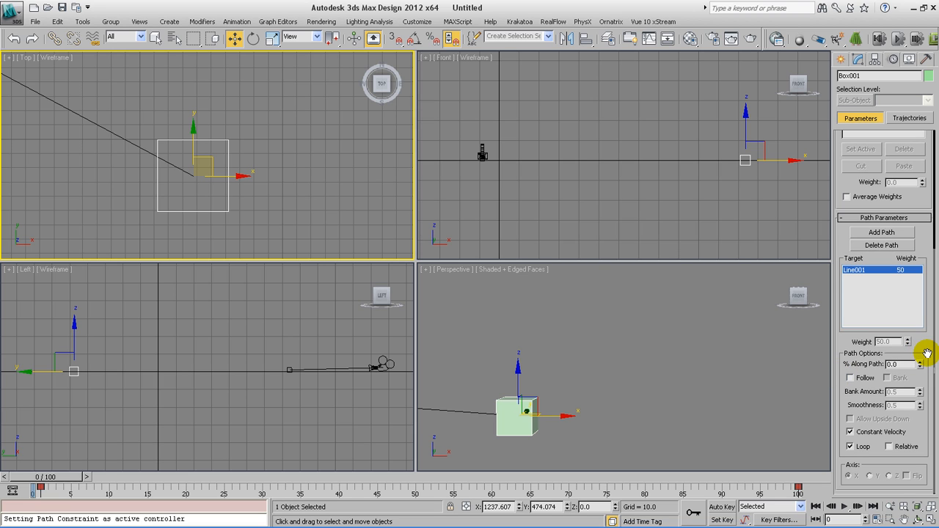
click(850, 378)
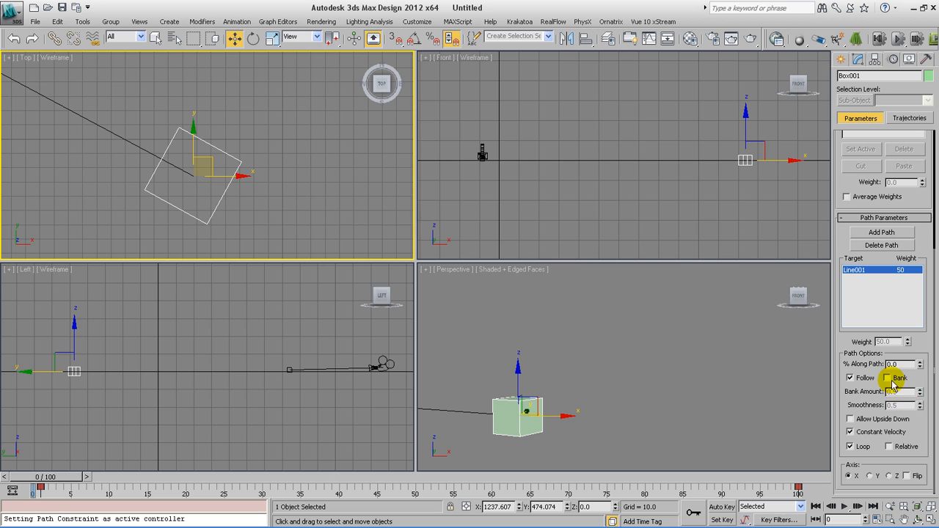
Step: Switch the Perspective view back to the Main camera
right_click(657, 408)
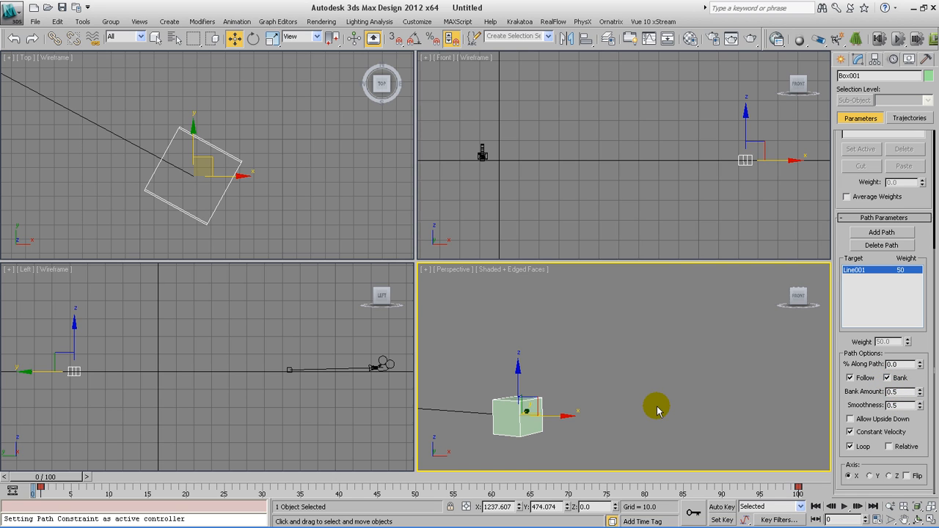
scroll(656, 408, down, 5)
scroll(582, 400, down, 4)
middle_drag(582, 401, 638, 391)
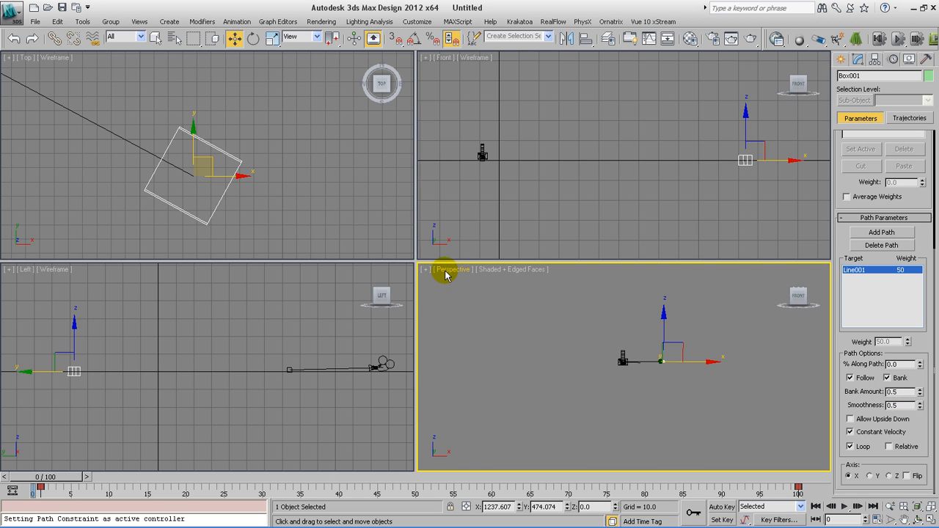
click(449, 275)
mouse_move(517, 281)
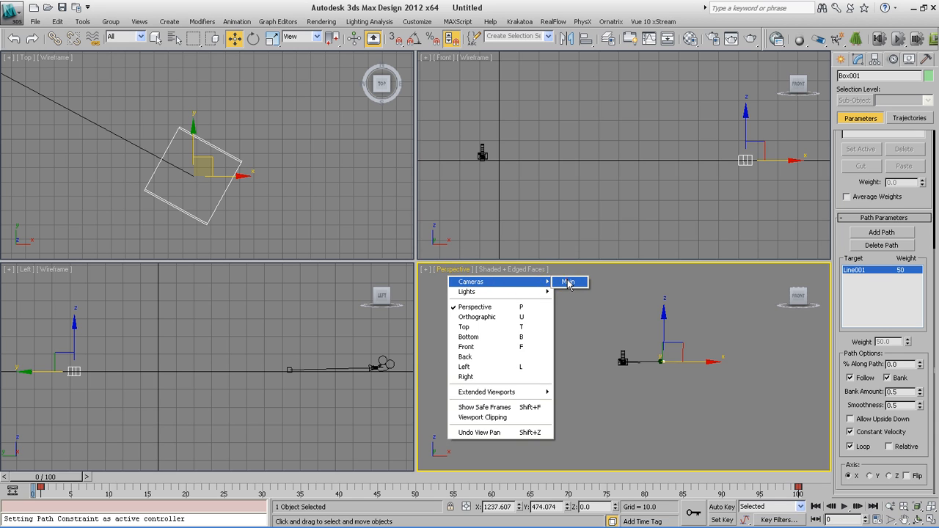
click(566, 281)
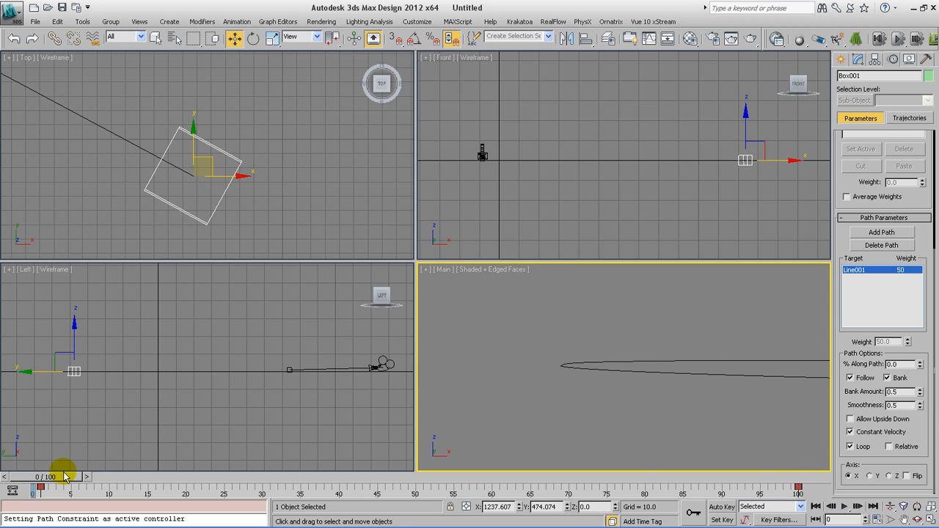
Step: Try a bank amount of 4.5 on the box's path constraint at frame 63
drag(60, 479, 515, 486)
key(w)
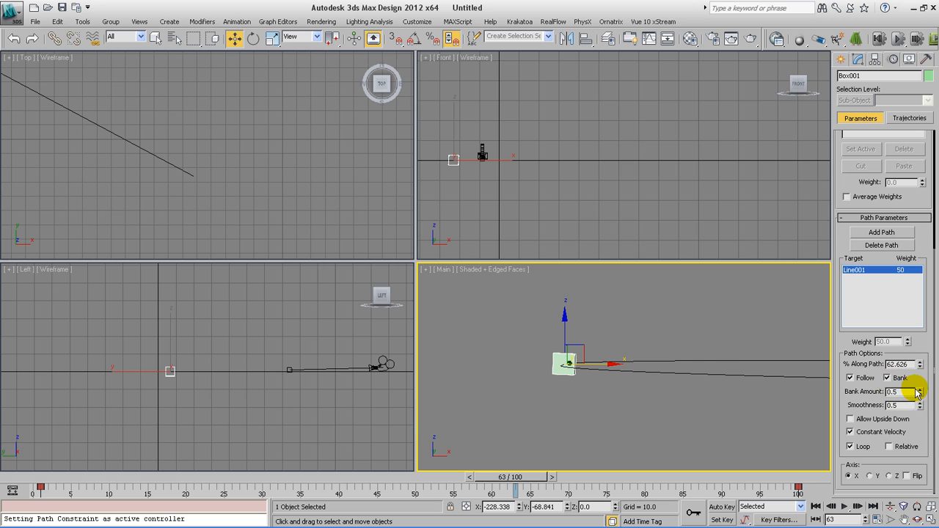
drag(920, 394, 922, 218)
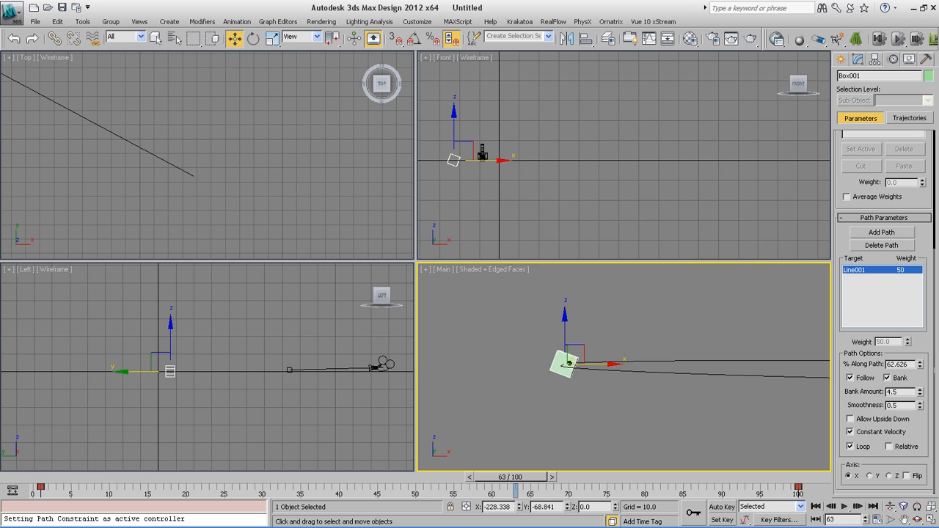
Step: Set the path constraint's smoothness to 0.1 and bank amount to 2.8, checking the box's tilt at frame 52
click(921, 403)
drag(503, 477, 423, 448)
key(w)
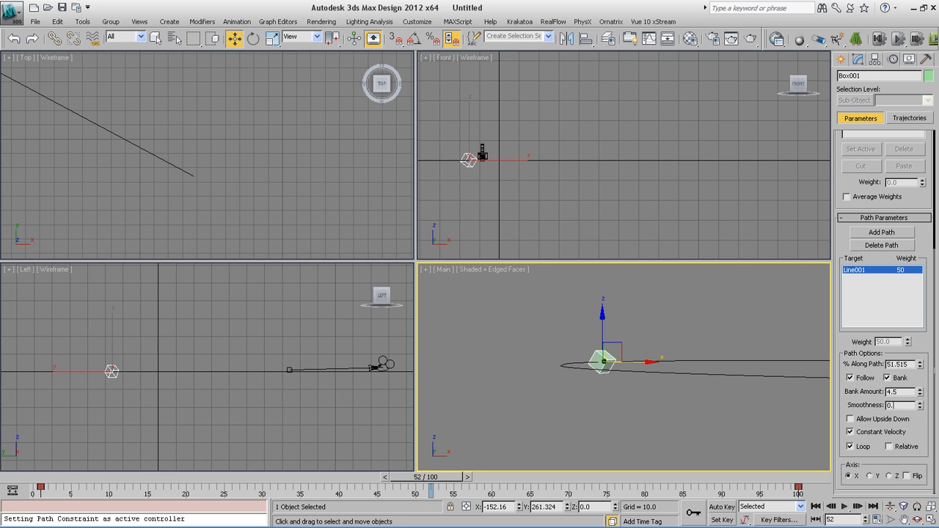
key(Return)
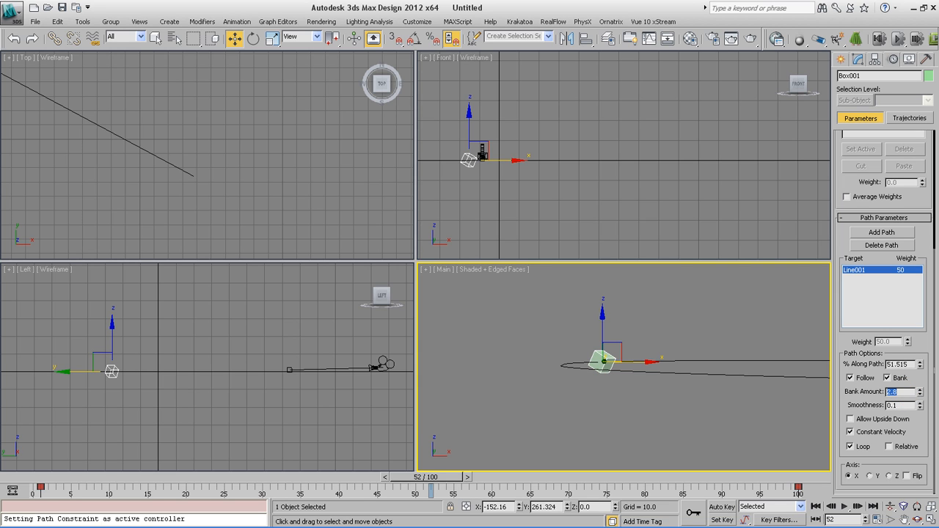
Step: Play the box's path animation from frame 0 in the Main camera view, return to the start and clear the selection
drag(431, 477, 88, 499)
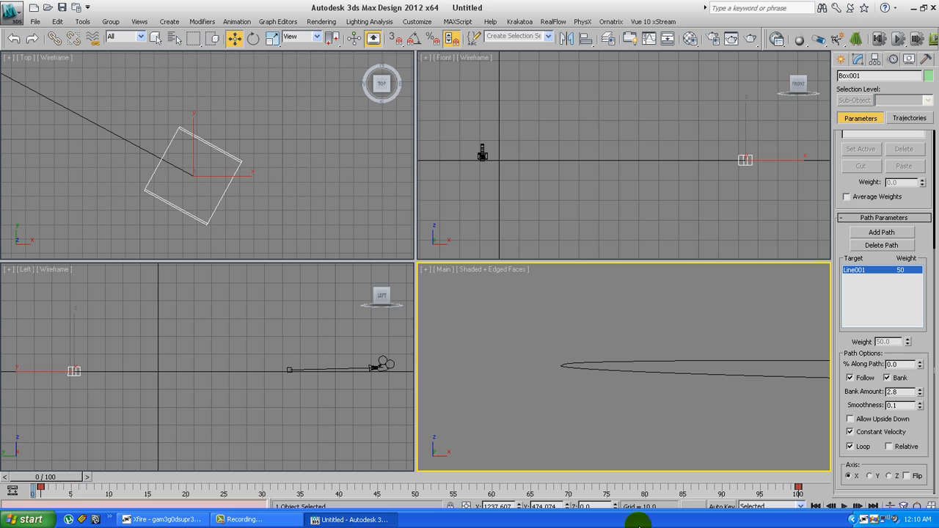
click(844, 507)
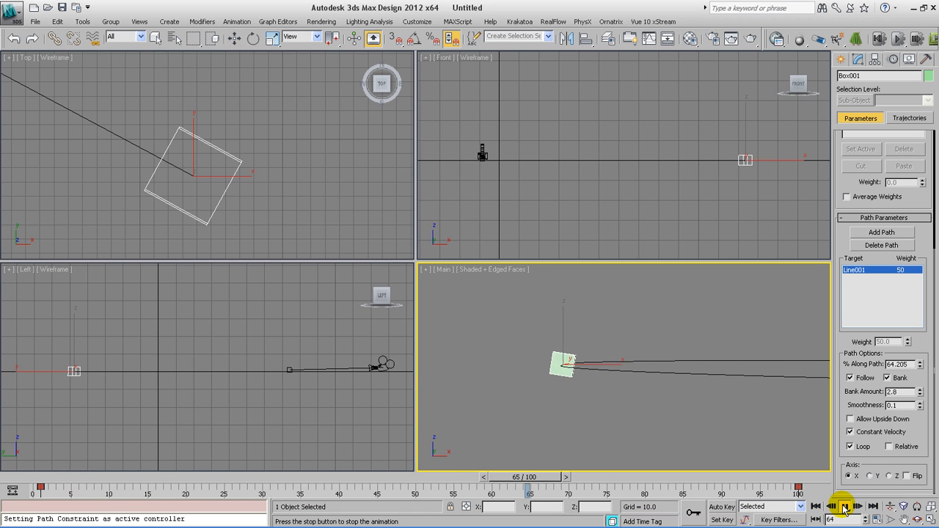
click(817, 506)
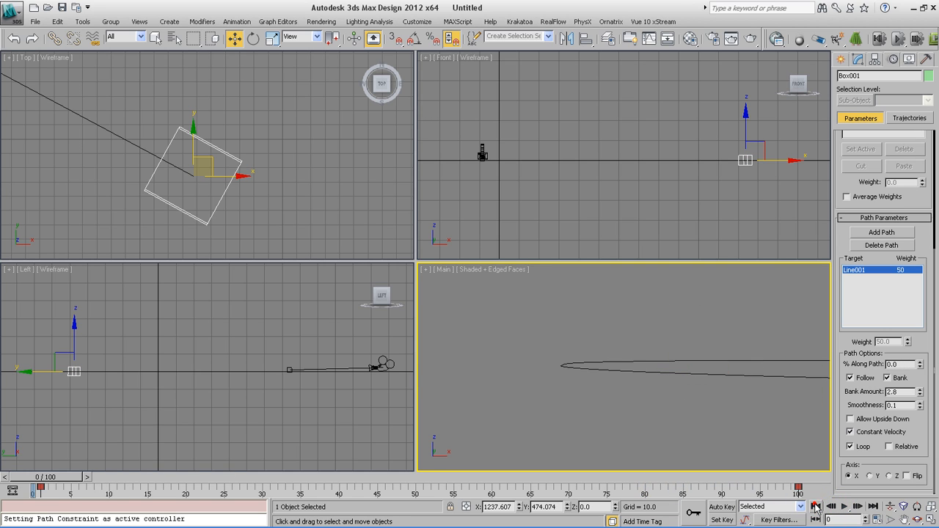
click(646, 328)
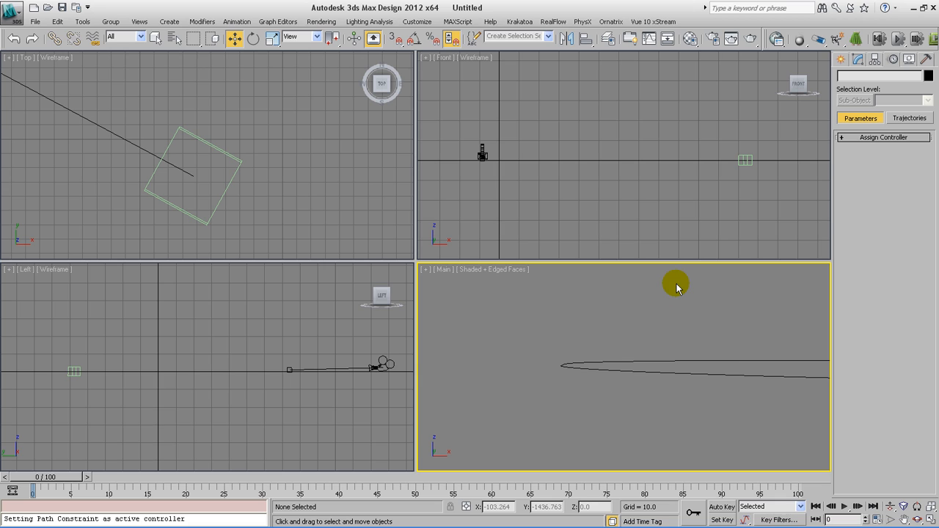